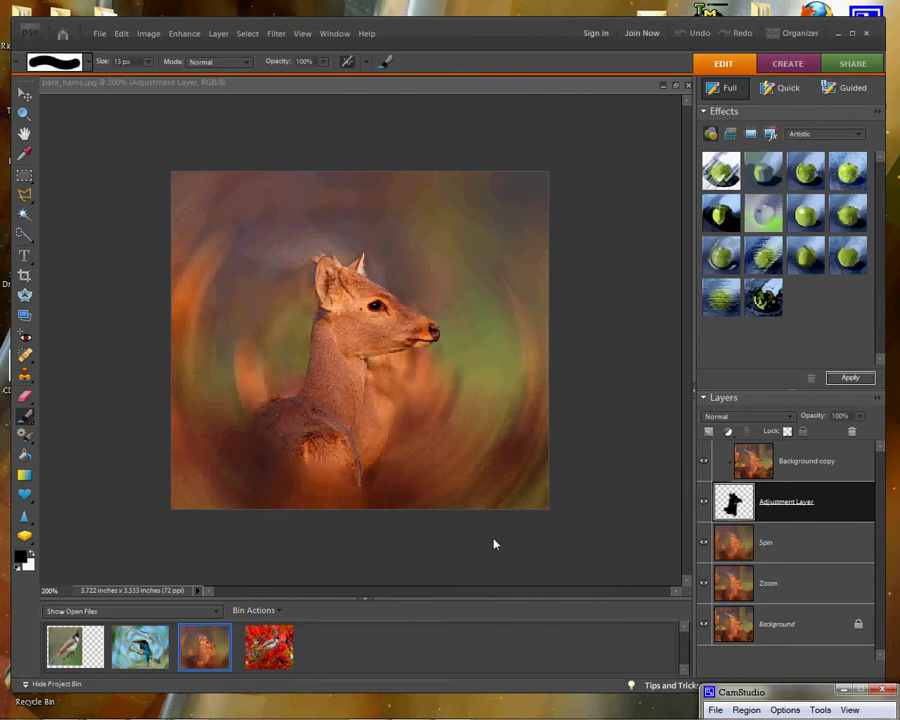
Hide the deer image's Adjustment Layer, Zoom and Spin layers to view the original Background.
left_click(702, 512)
left_click(703, 583)
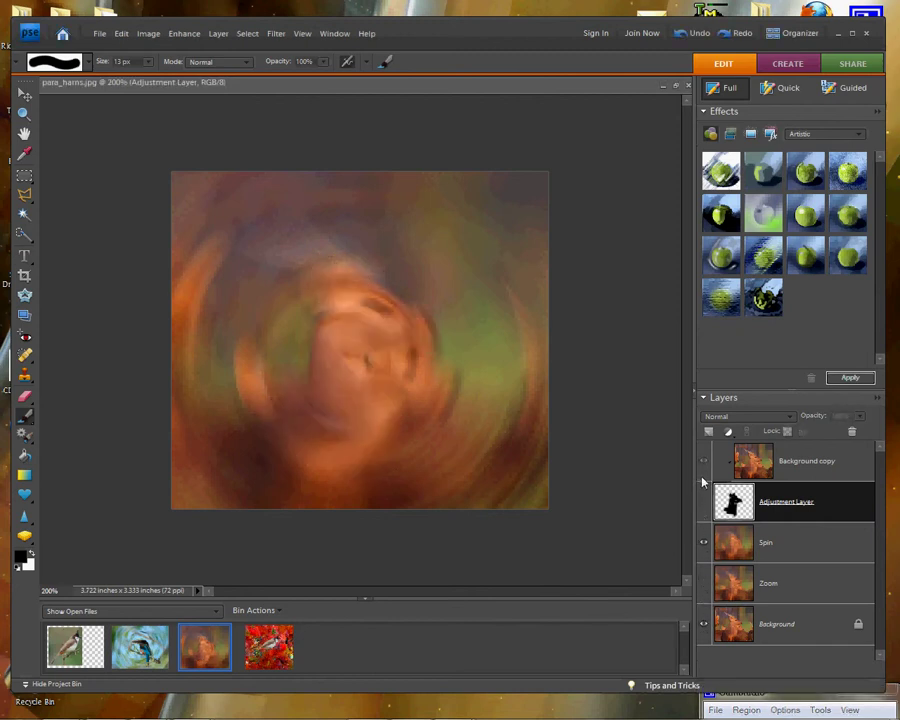
left_click(704, 543)
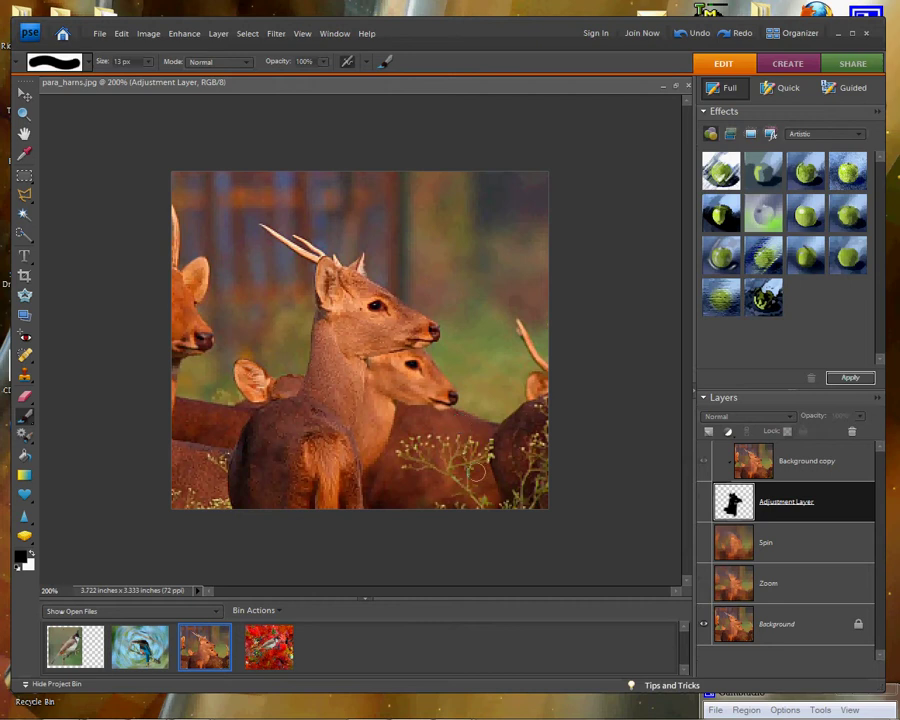
Switch to the image of the bird among red leaves and duplicate its Background layer as "Background copy".
left_click(270, 648)
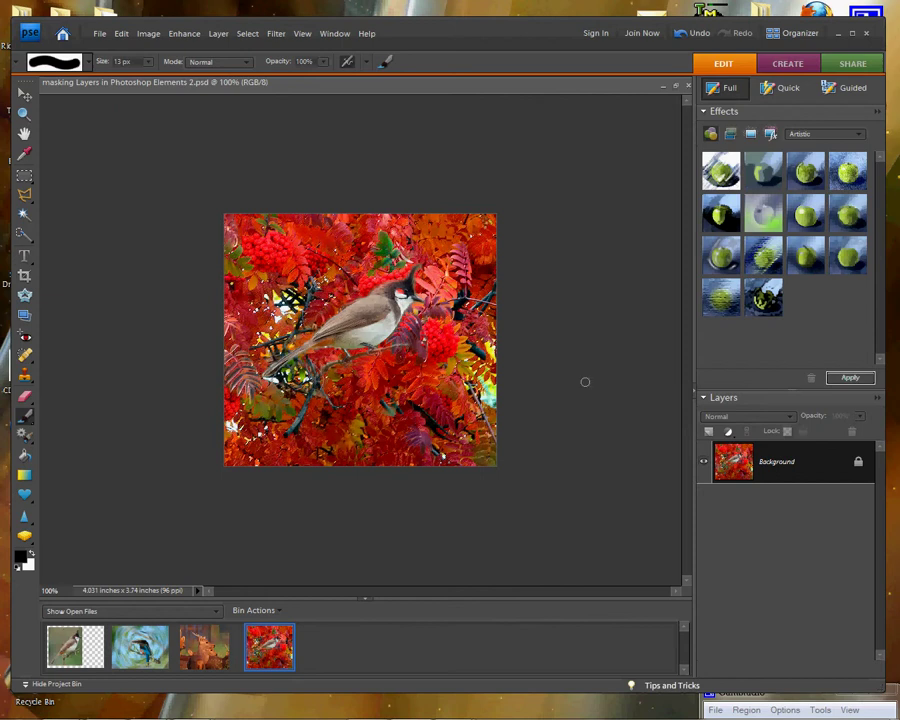
right_click(778, 464)
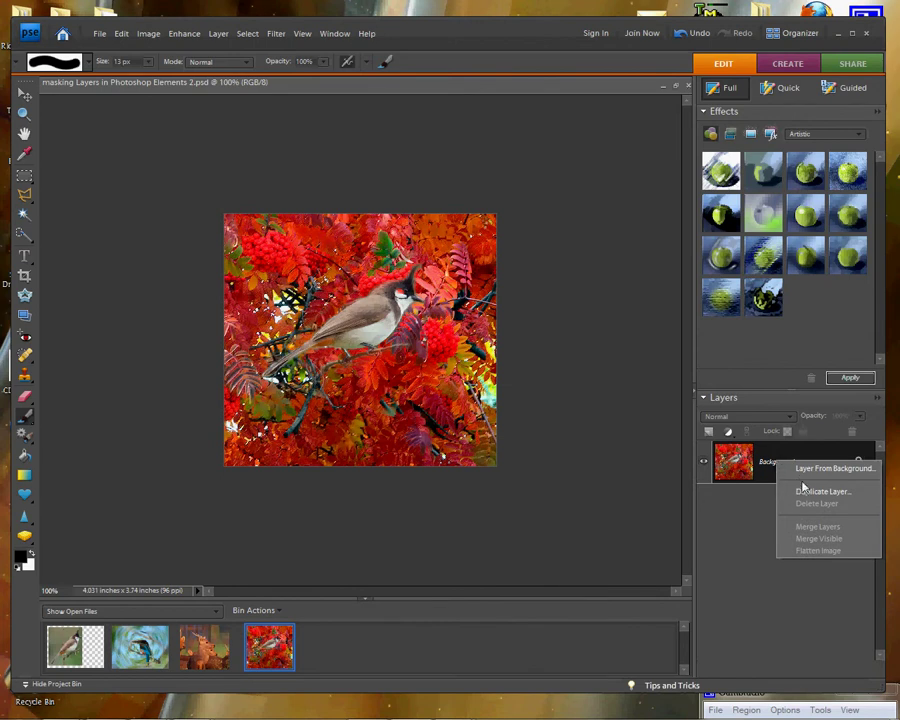
left_click(764, 471)
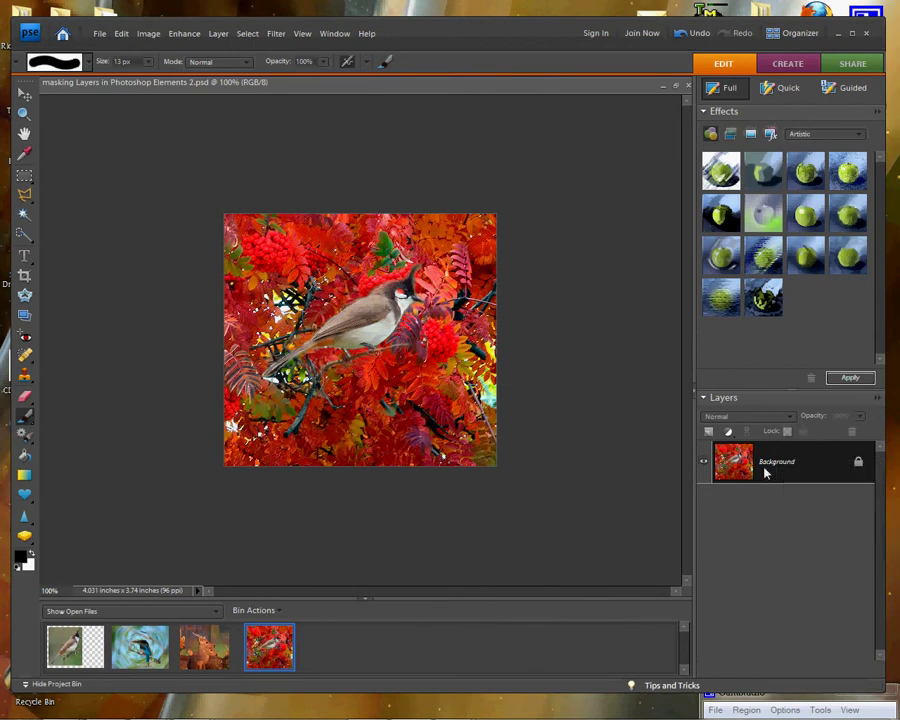
right_click(766, 468)
left_click(806, 500)
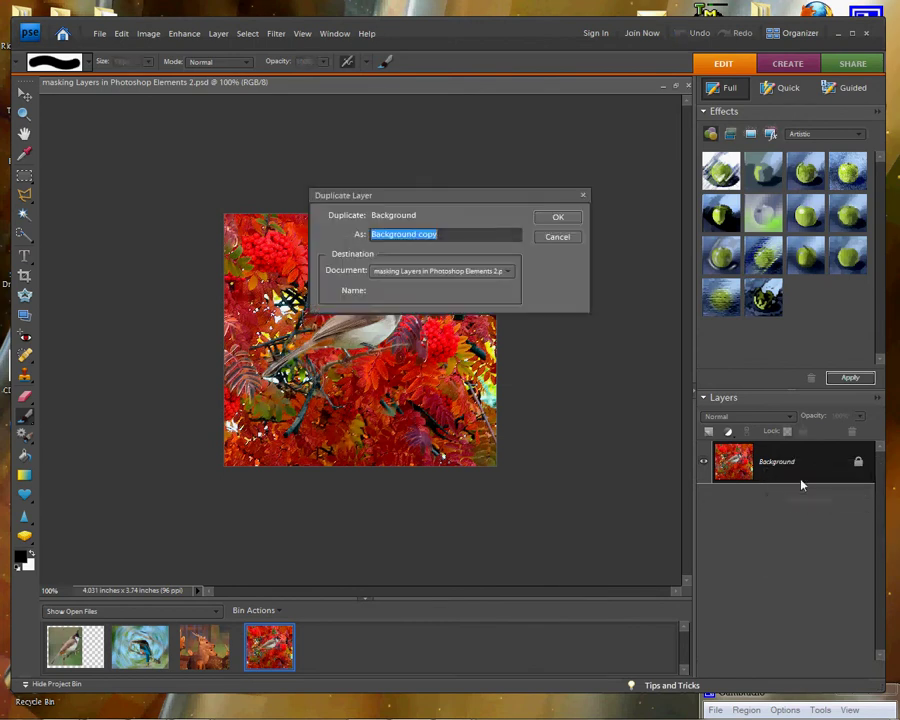
left_click(575, 220)
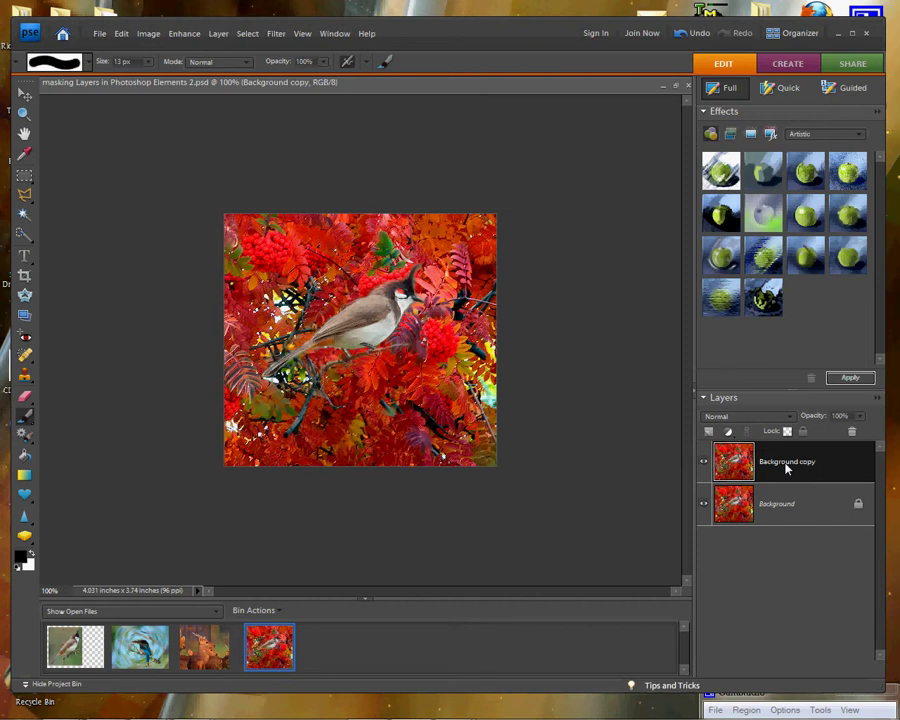
Duplicate the Background copy layer under the name "Spin Layer".
right_click(790, 470)
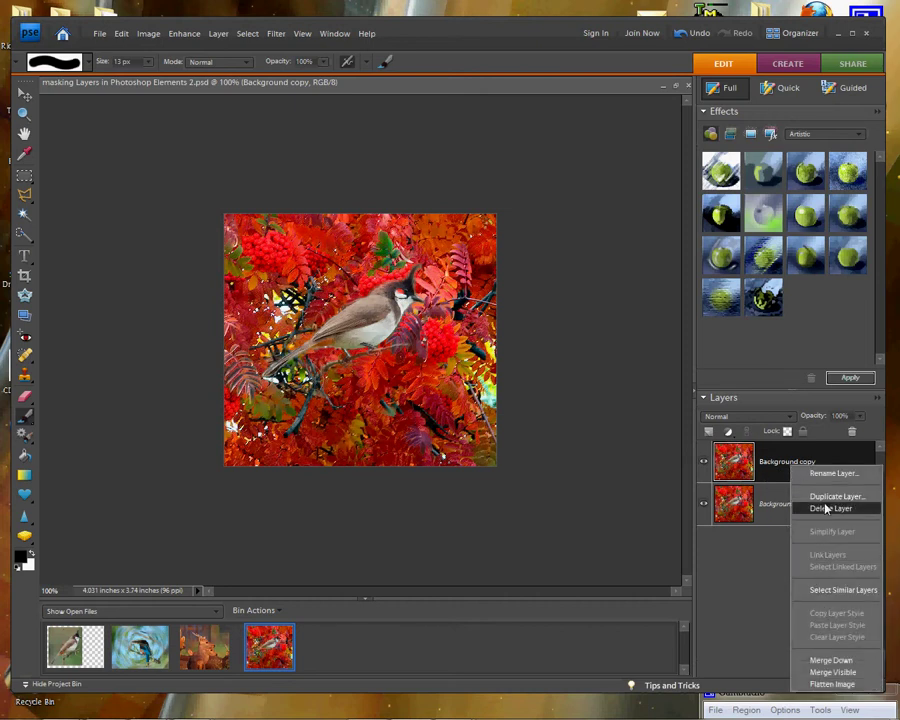
left_click(829, 498)
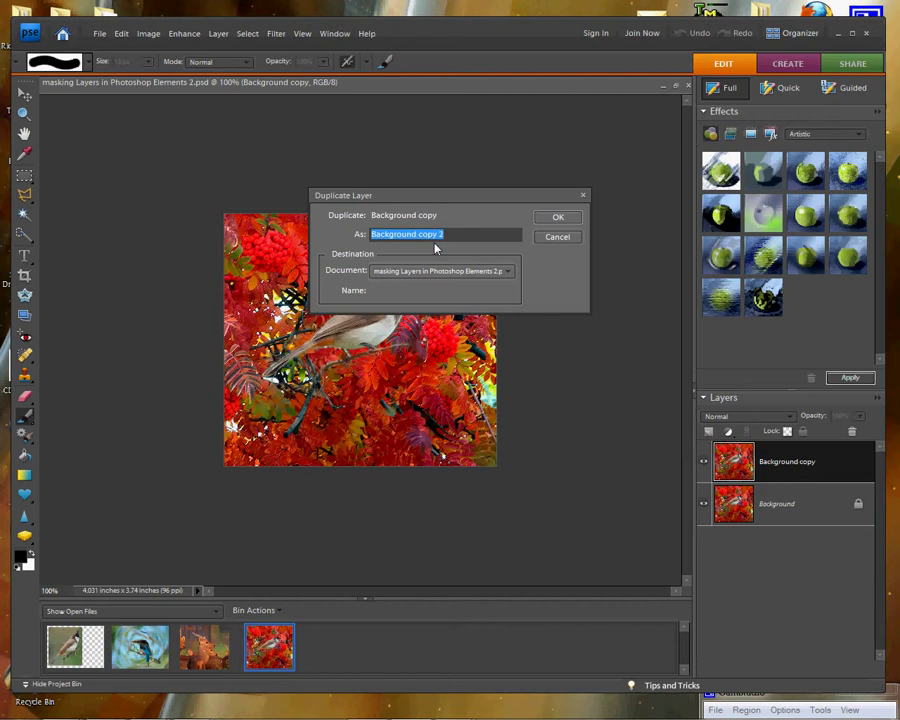
type("Spin Layer")
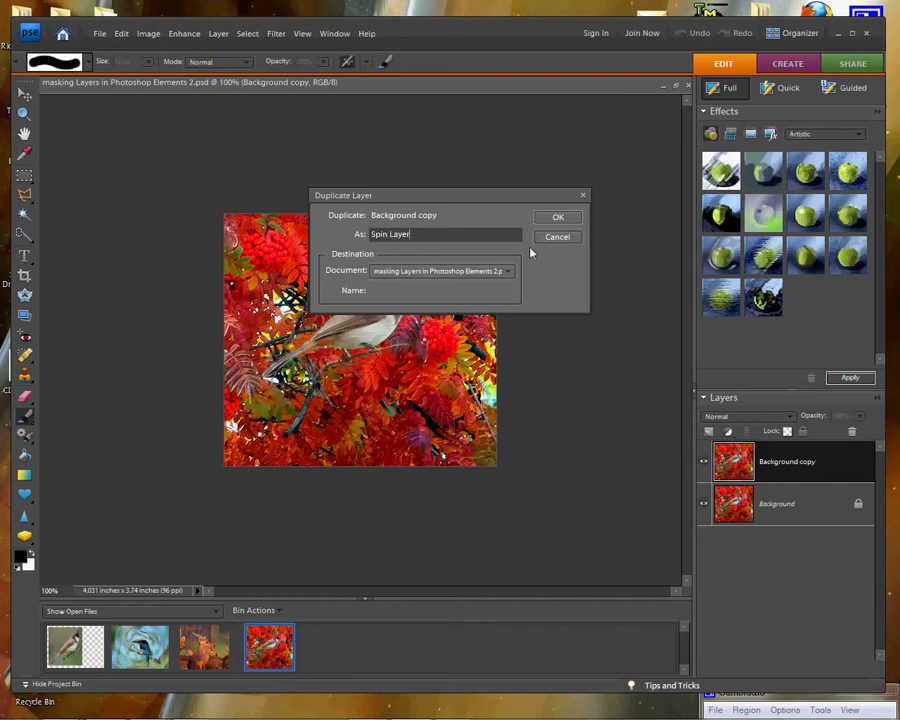
left_click(576, 220)
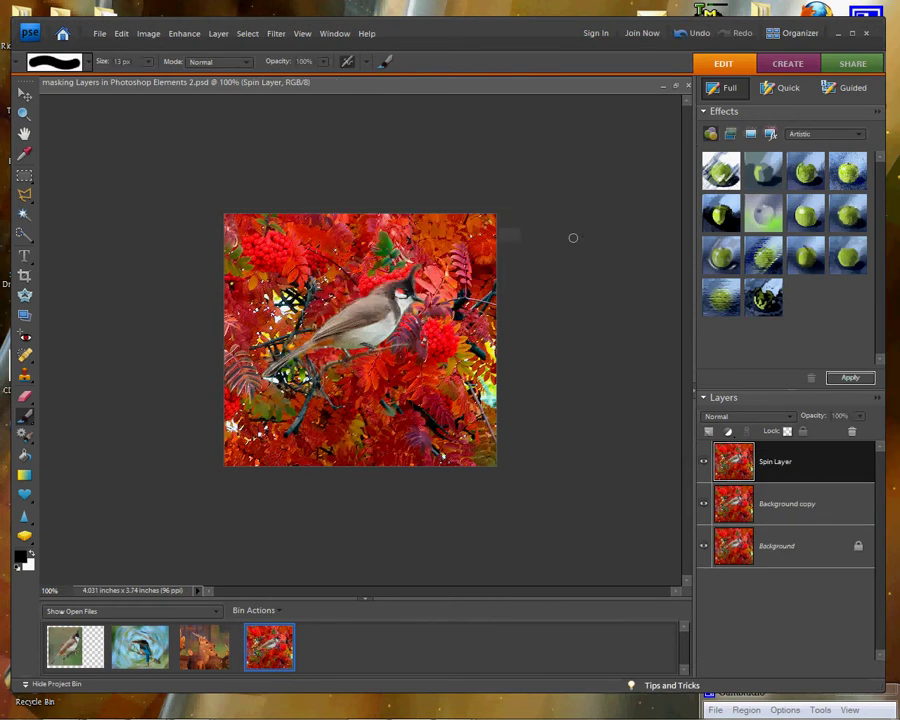
Duplicate the Background copy layer as "Zoom Layer" and move Background copy to the top of the layer stack.
right_click(785, 503)
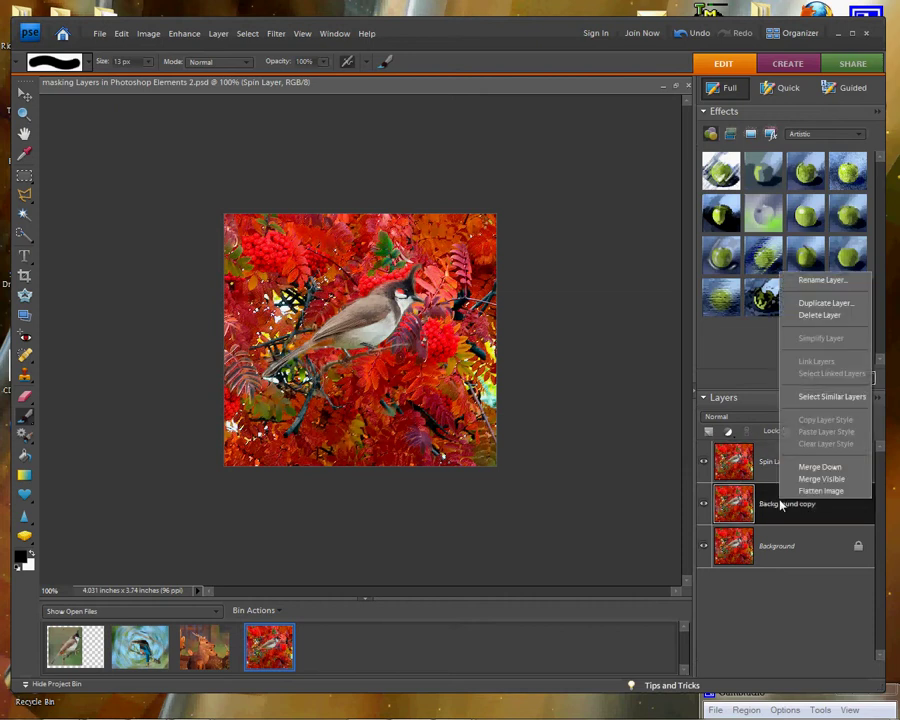
left_click(825, 304)
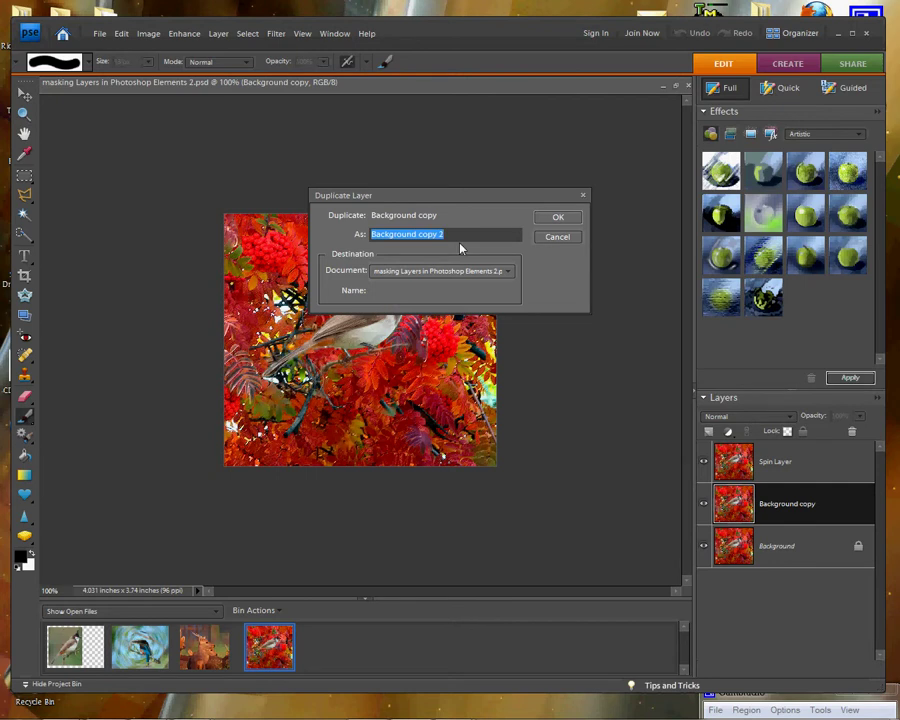
type("Zoom")
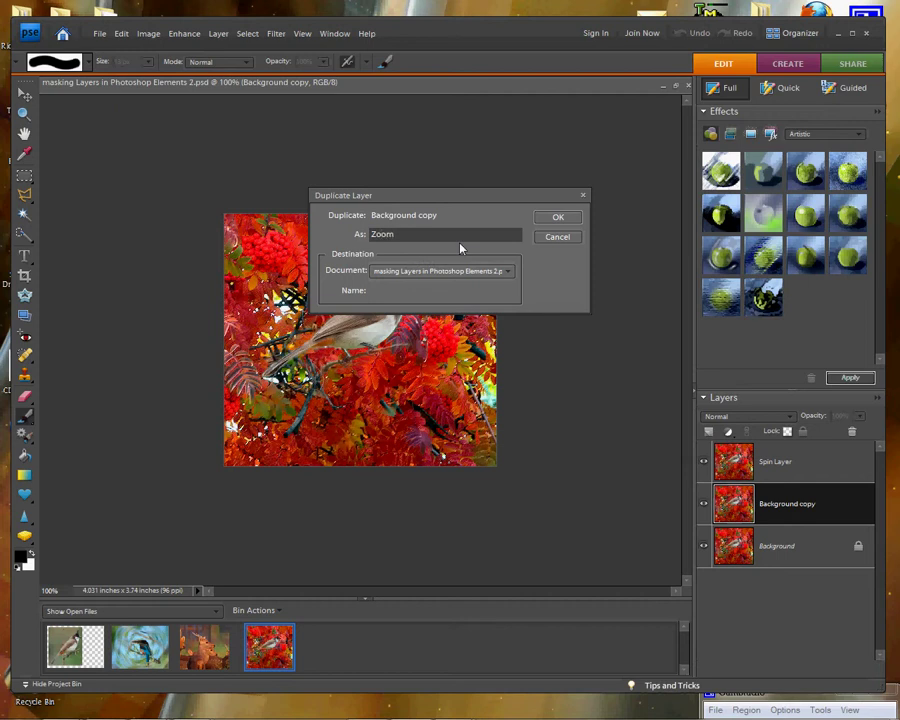
type(" Layer")
left_click(558, 218)
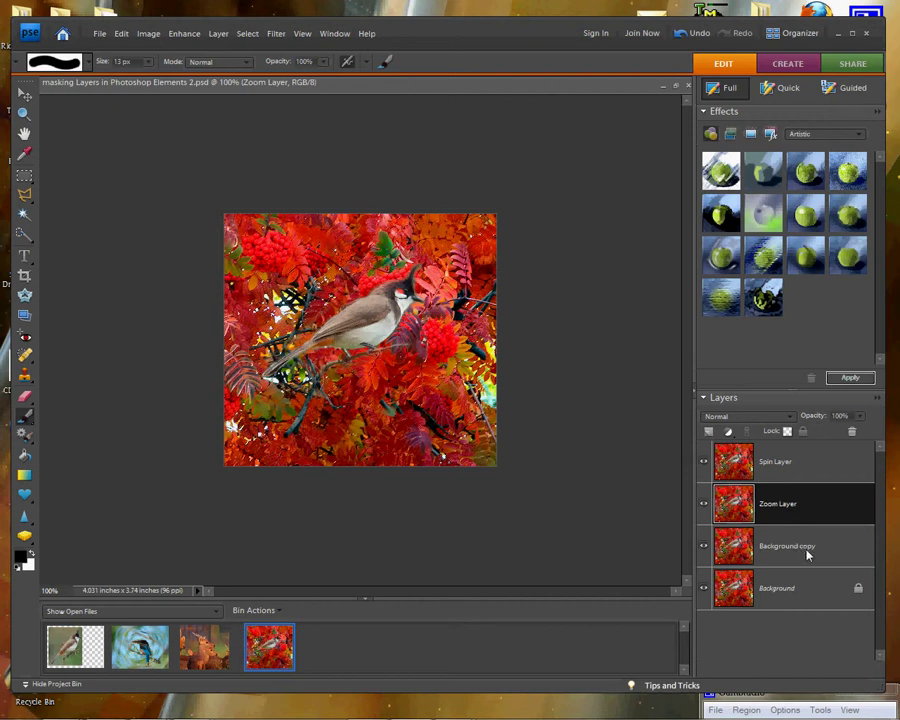
left_click_drag(808, 555, 801, 459)
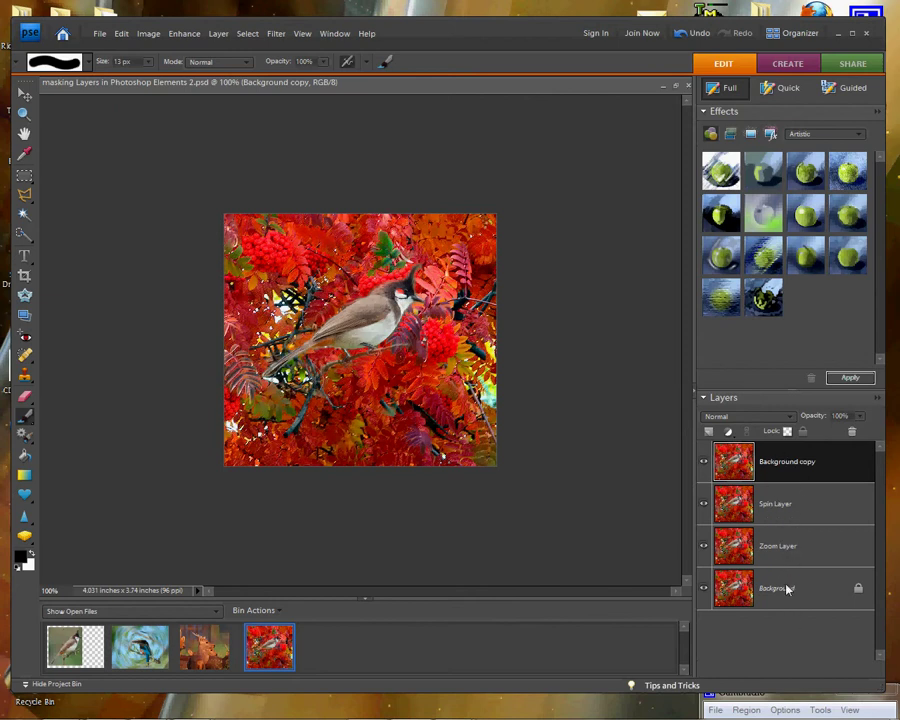
Apply a Radial Blur to the Spin Layer with the Spin method, amount 11 and Good quality.
left_click(790, 518)
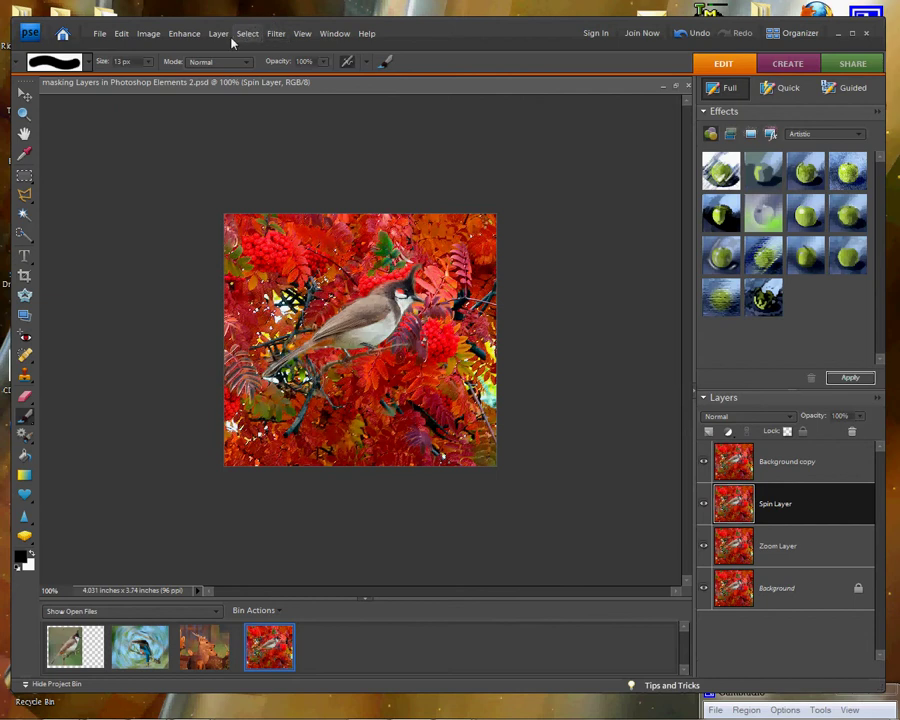
left_click(276, 37)
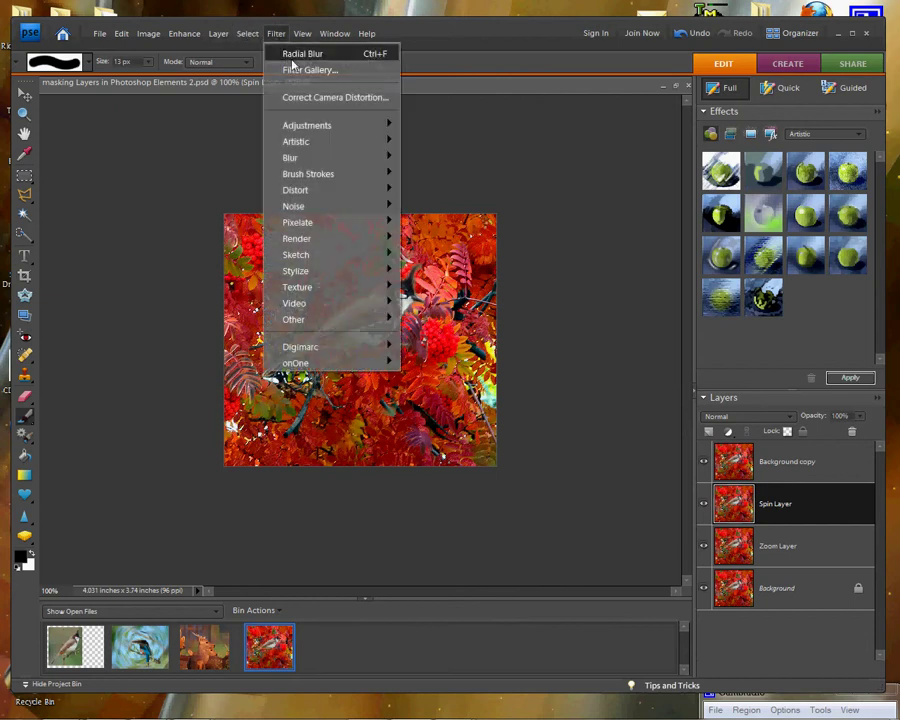
mouse_move(283, 134)
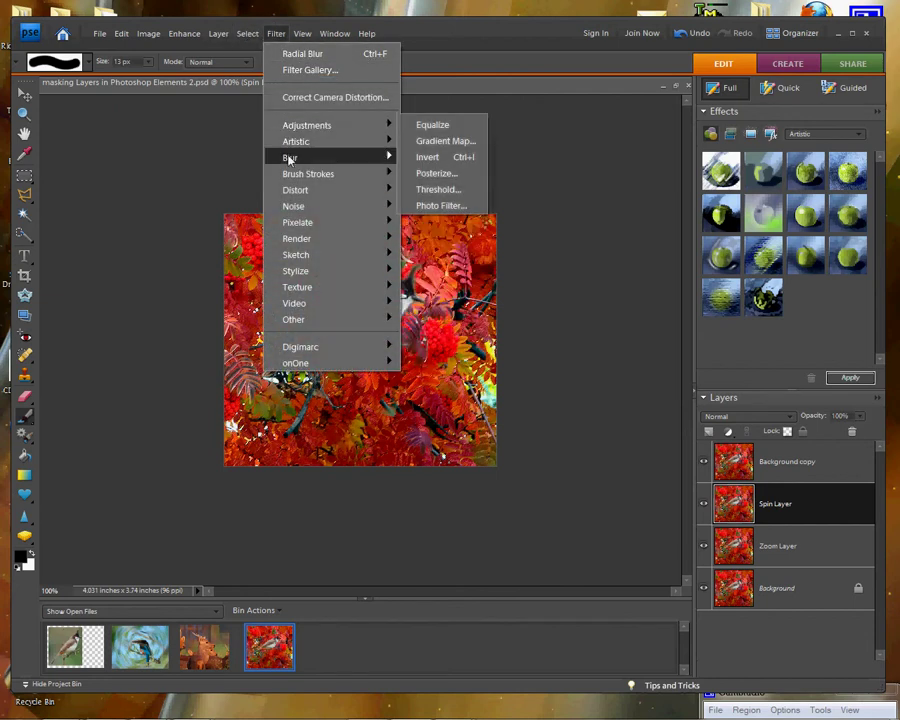
mouse_move(368, 159)
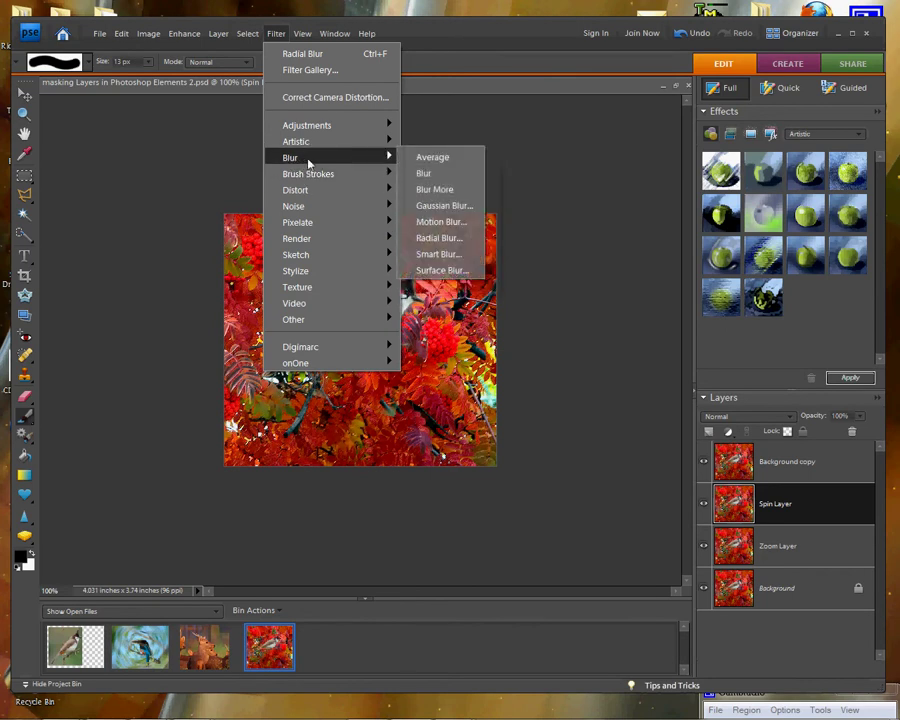
left_click(436, 238)
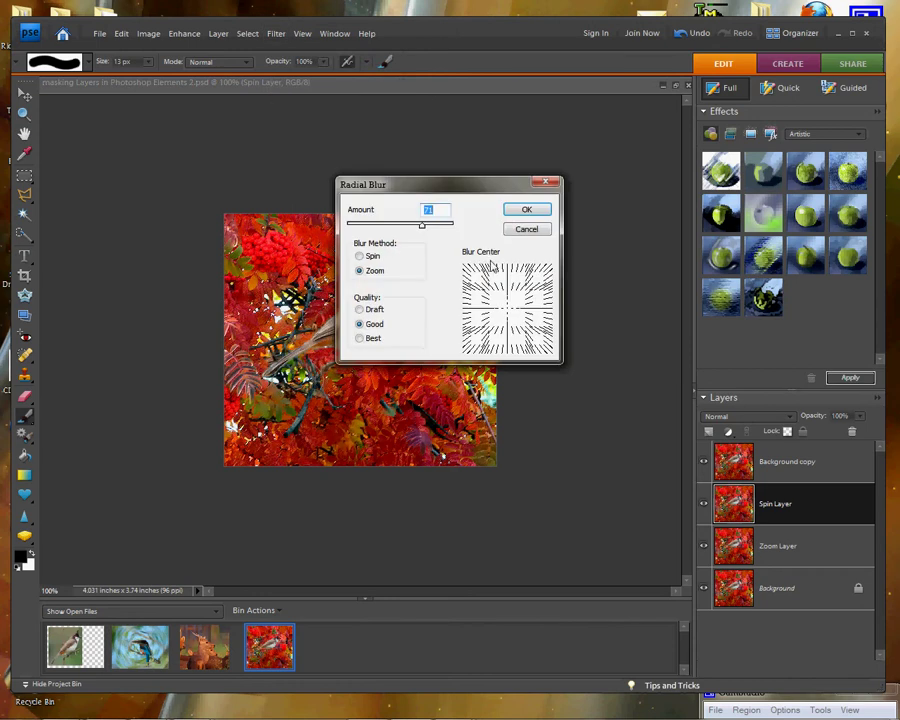
left_click(360, 257)
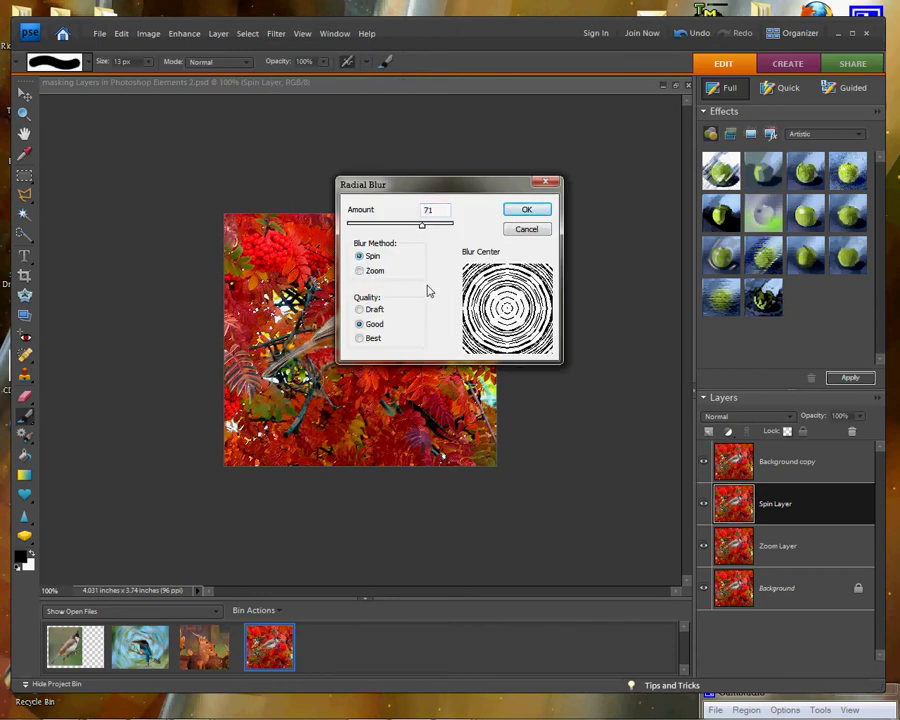
left_click_drag(423, 229, 416, 228)
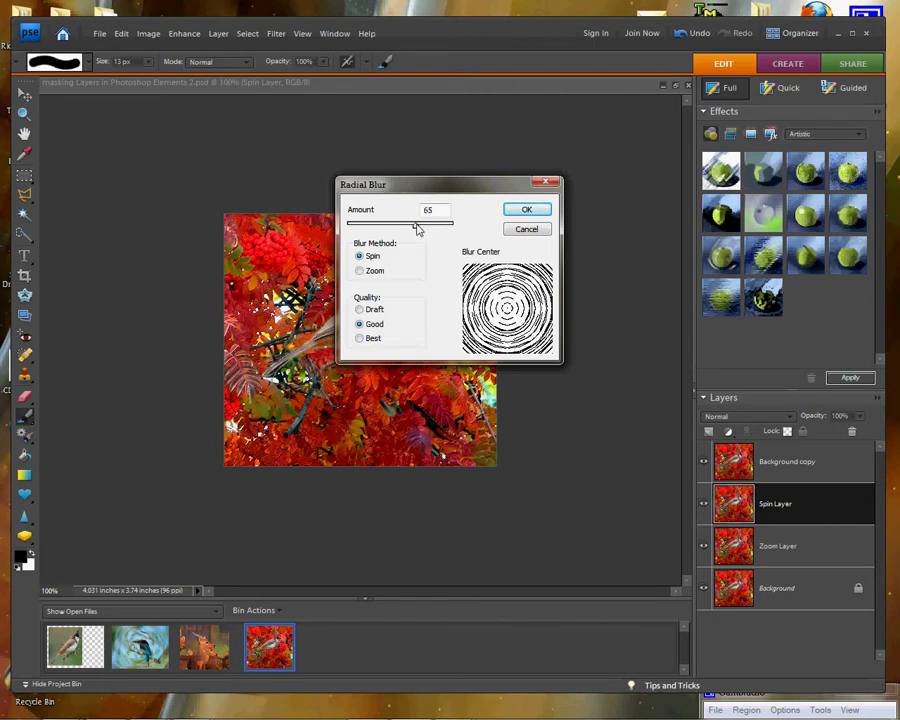
left_click_drag(418, 229, 362, 233)
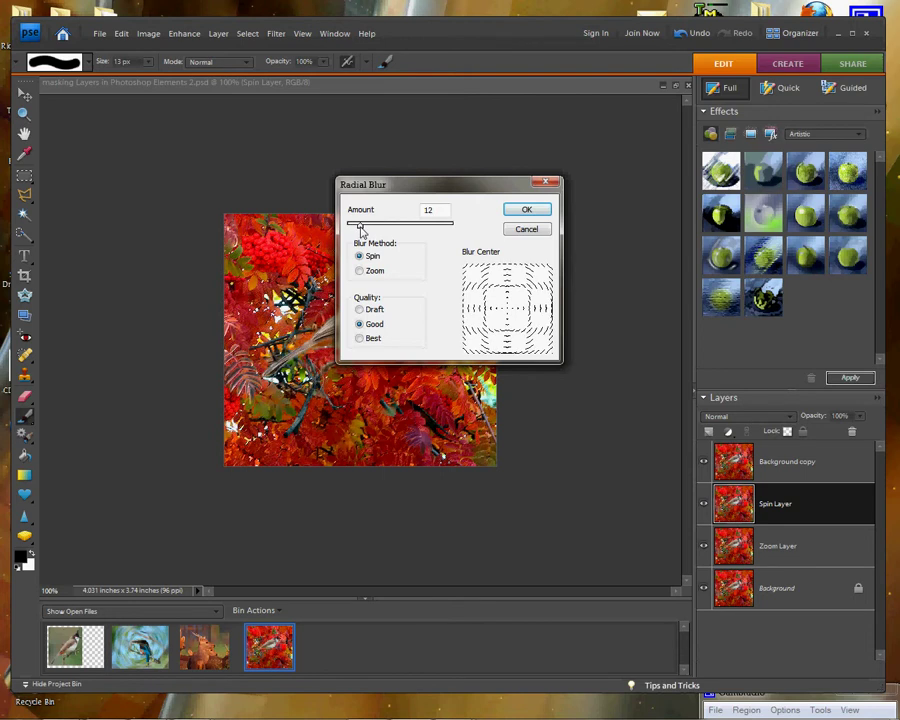
left_click_drag(361, 230, 362, 232)
double_click(429, 209)
type("11")
left_click(528, 210)
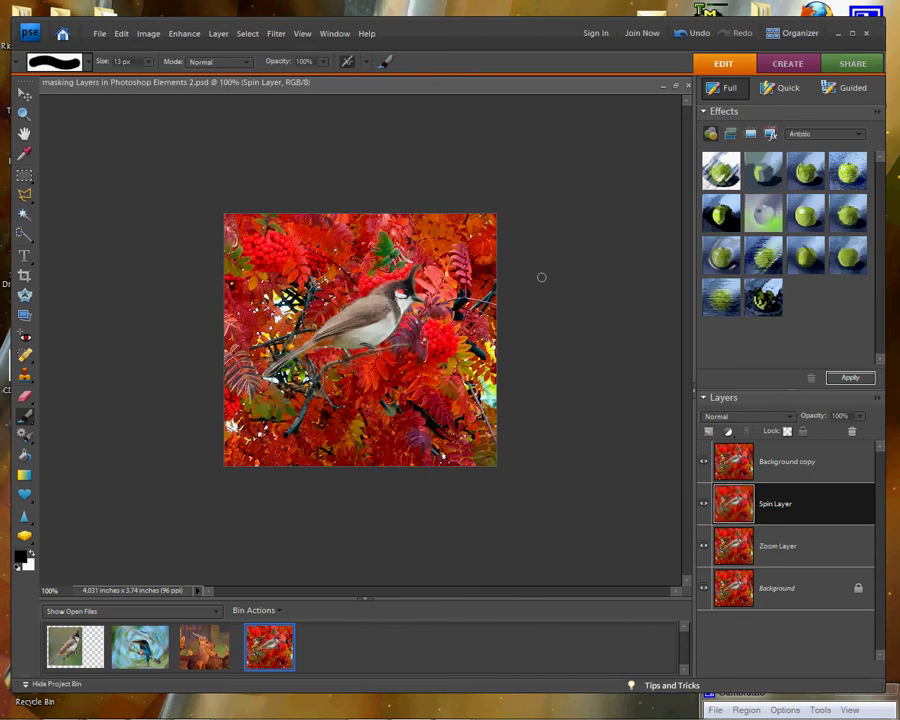
Toggle the Background copy layer's visibility to compare it with the spin blur, leaving Background copy hidden.
left_click(704, 463)
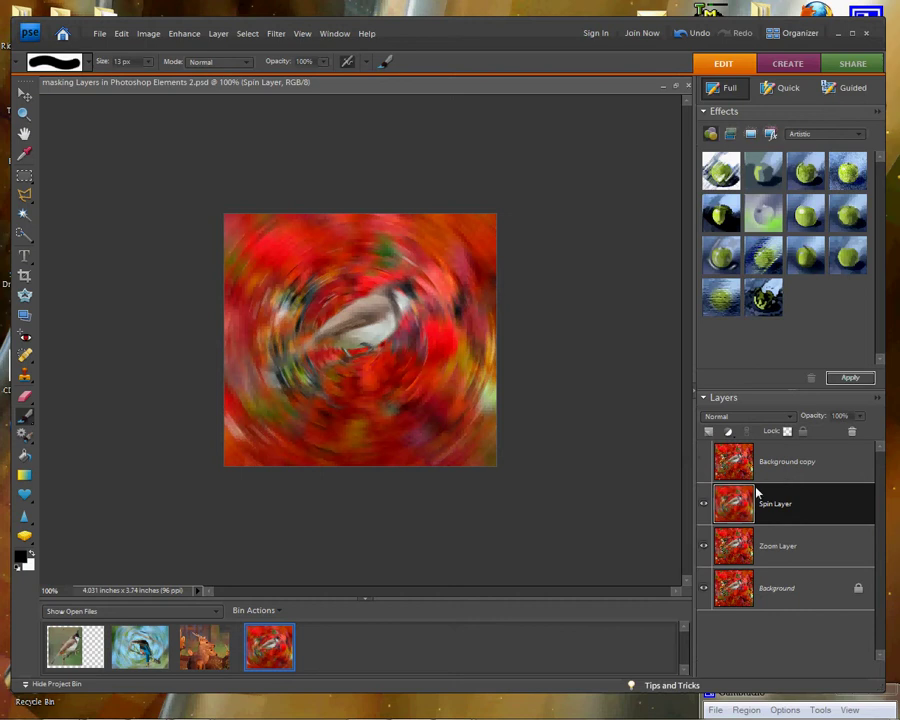
left_click(703, 463)
left_click(704, 463)
Apply a Radial Blur to the Zoom Layer with the Zoom method and amount 70, and check it by temporarily hiding the Spin Layer.
left_click(781, 551)
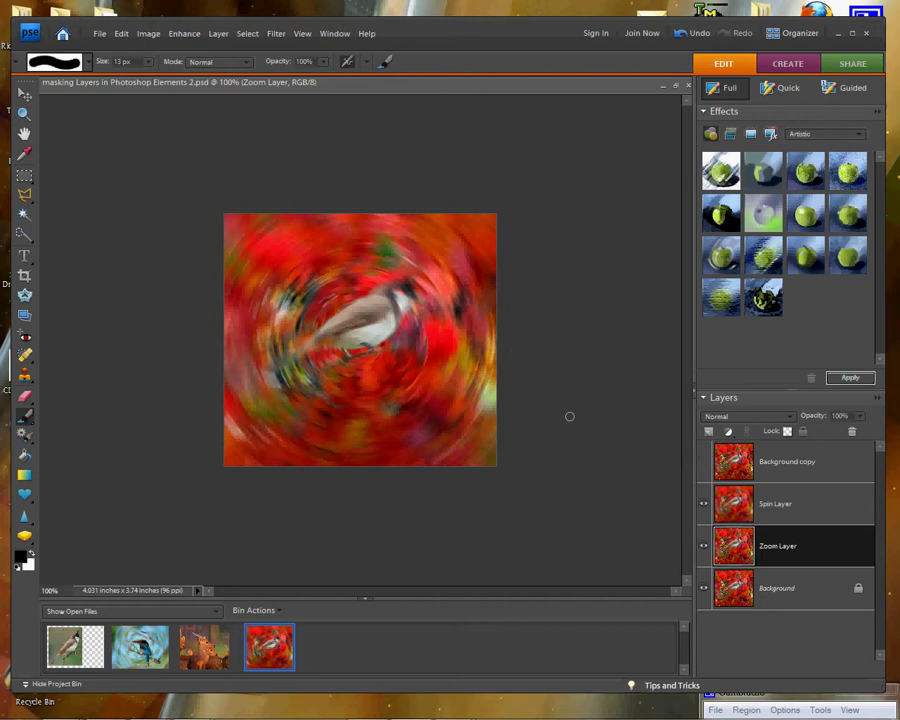
left_click(270, 38)
mouse_move(305, 158)
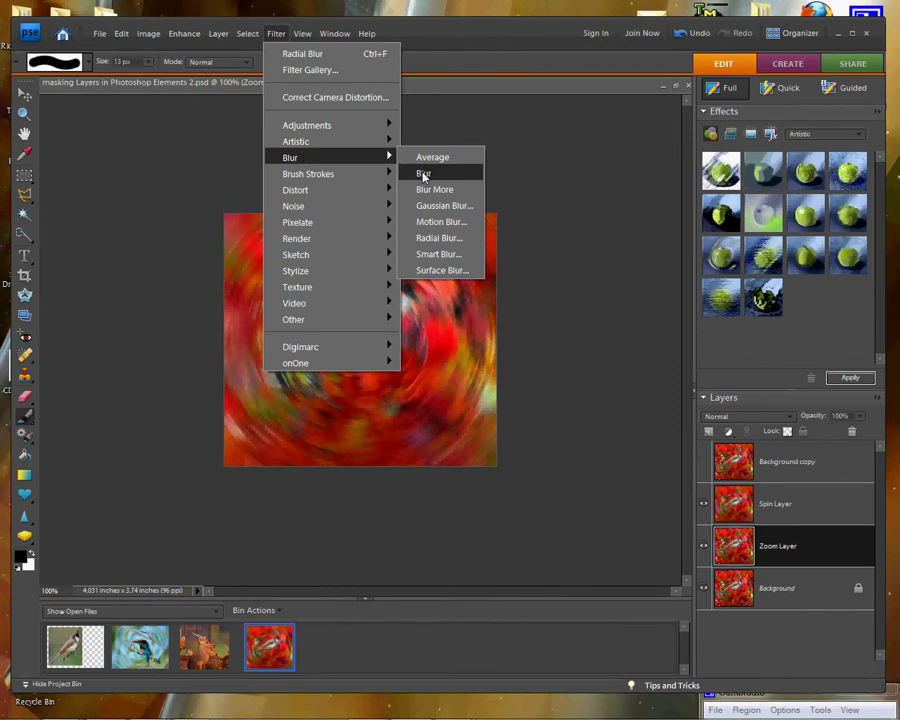
left_click(436, 238)
left_click_drag(471, 192, 507, 168)
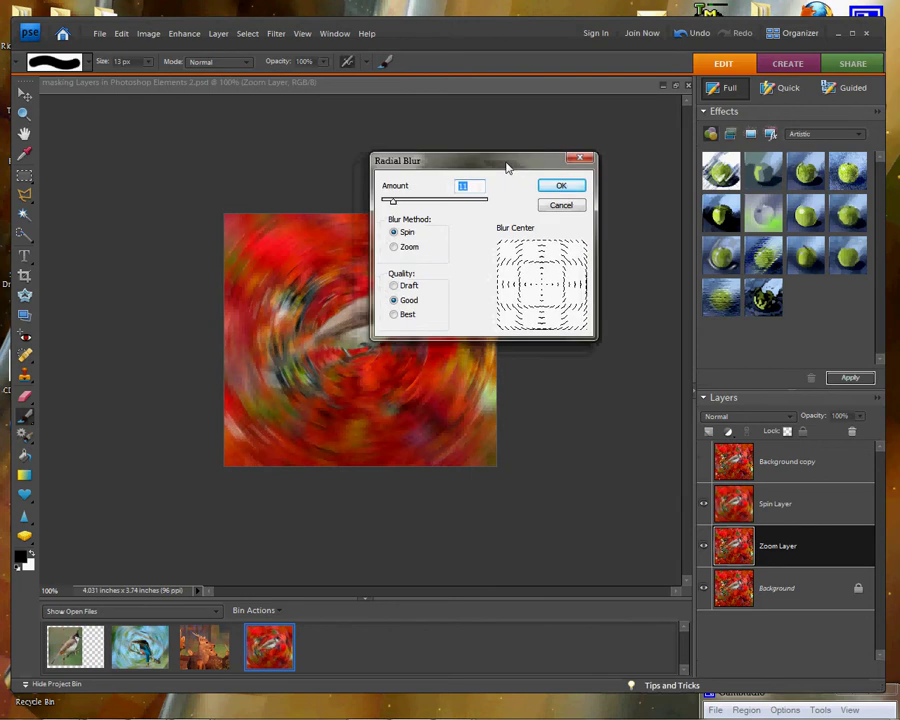
left_click(395, 249)
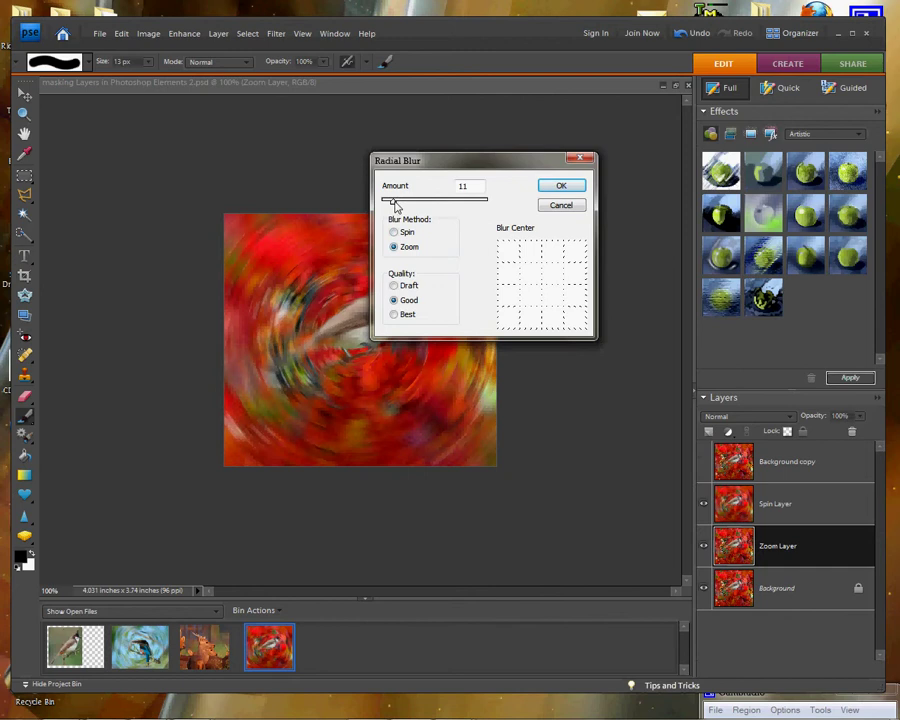
left_click_drag(394, 204, 467, 209)
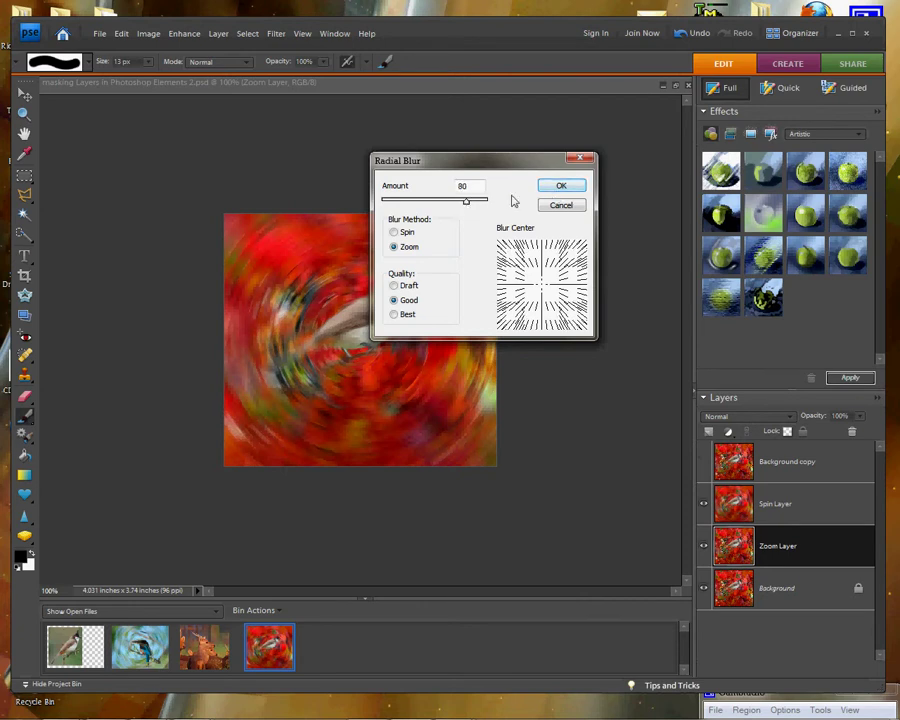
left_click_drag(469, 206, 456, 207)
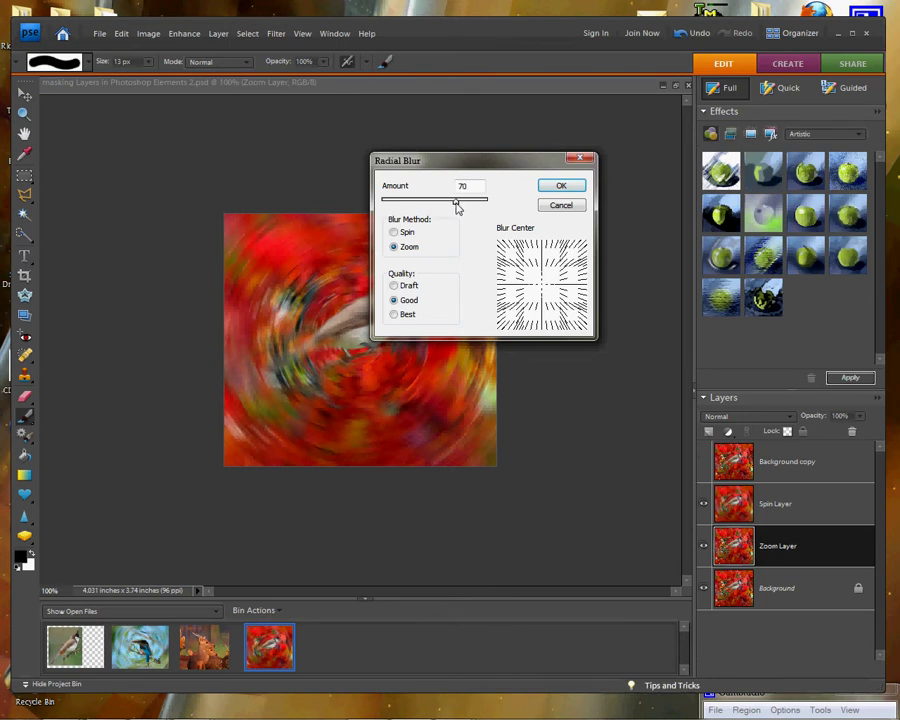
left_click(561, 188)
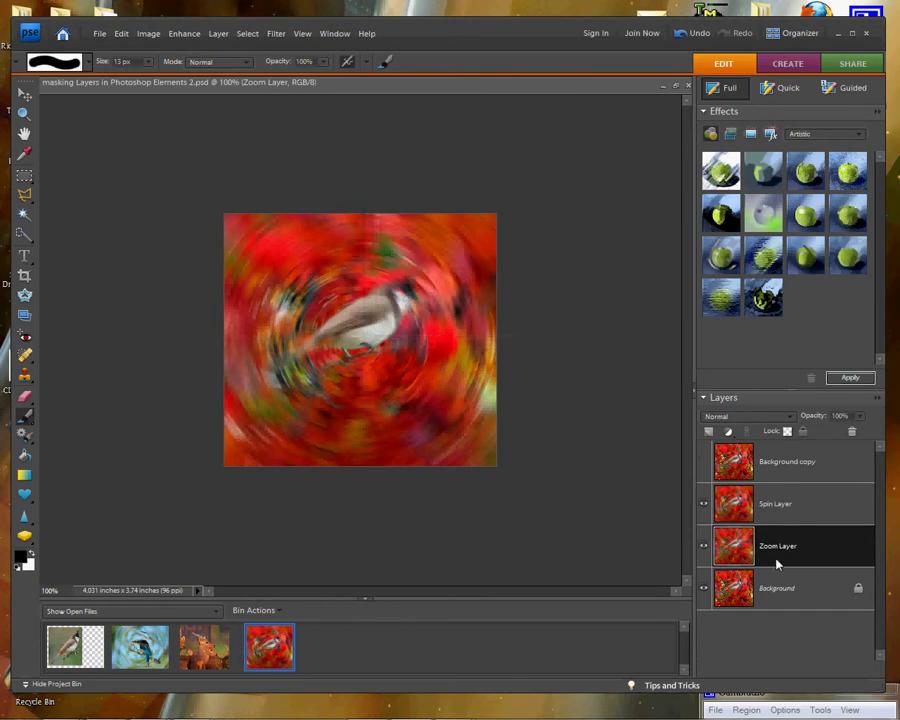
left_click(704, 504)
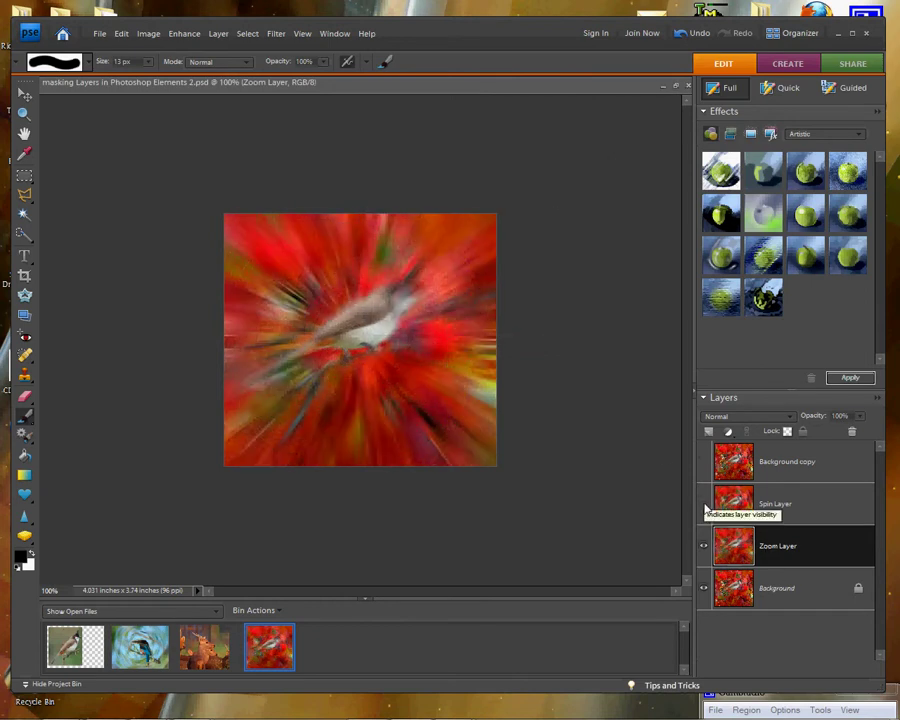
left_click(704, 504)
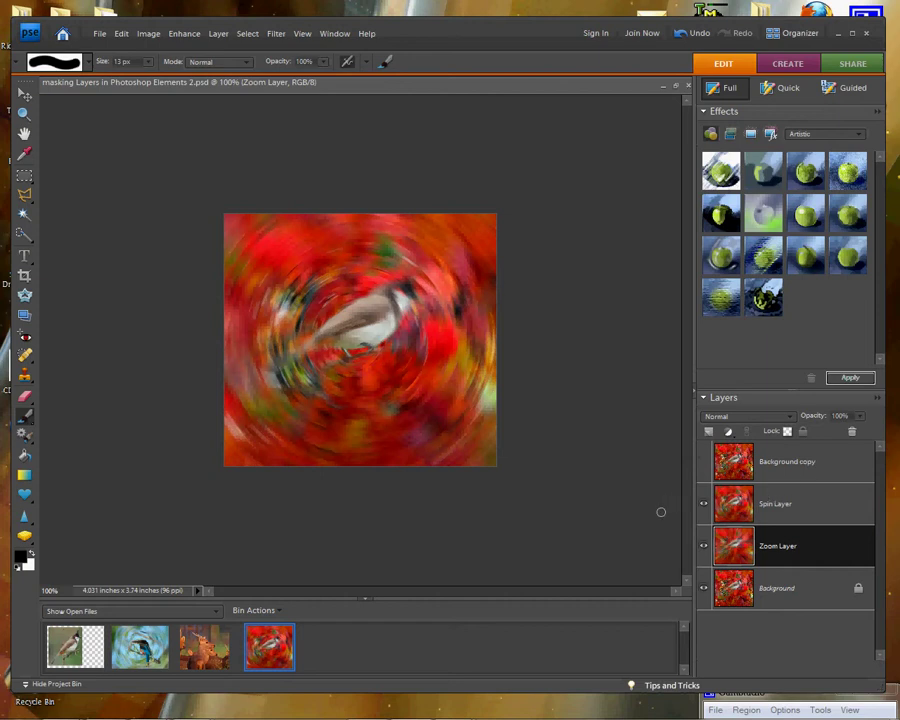
Show and select the Background copy layer, and add a new layer named "Adjustable Layer" above it, grouped with the previous layer.
left_click(797, 464)
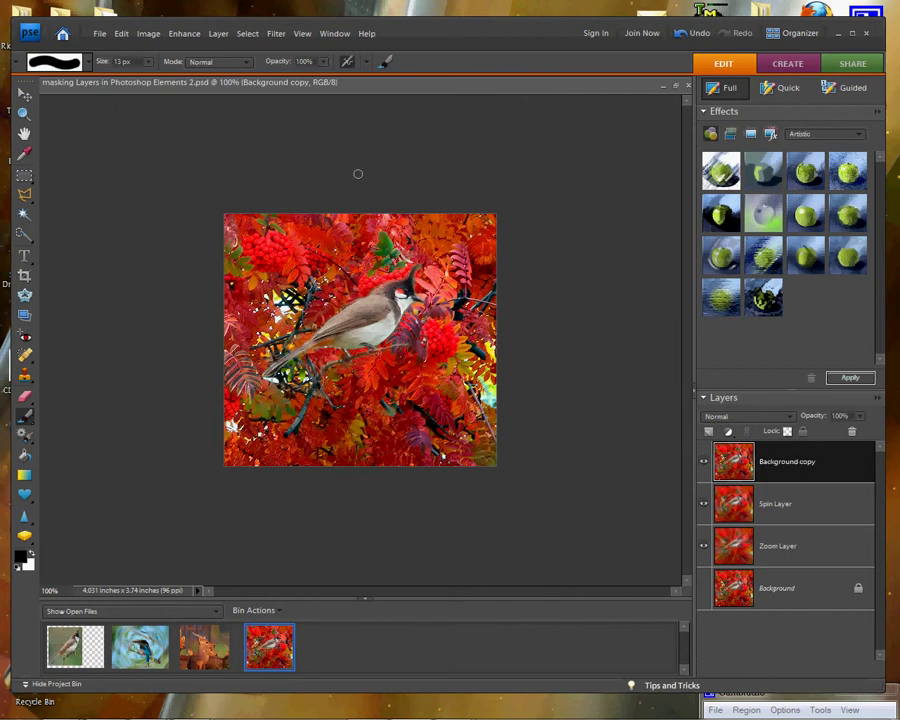
left_click(218, 34)
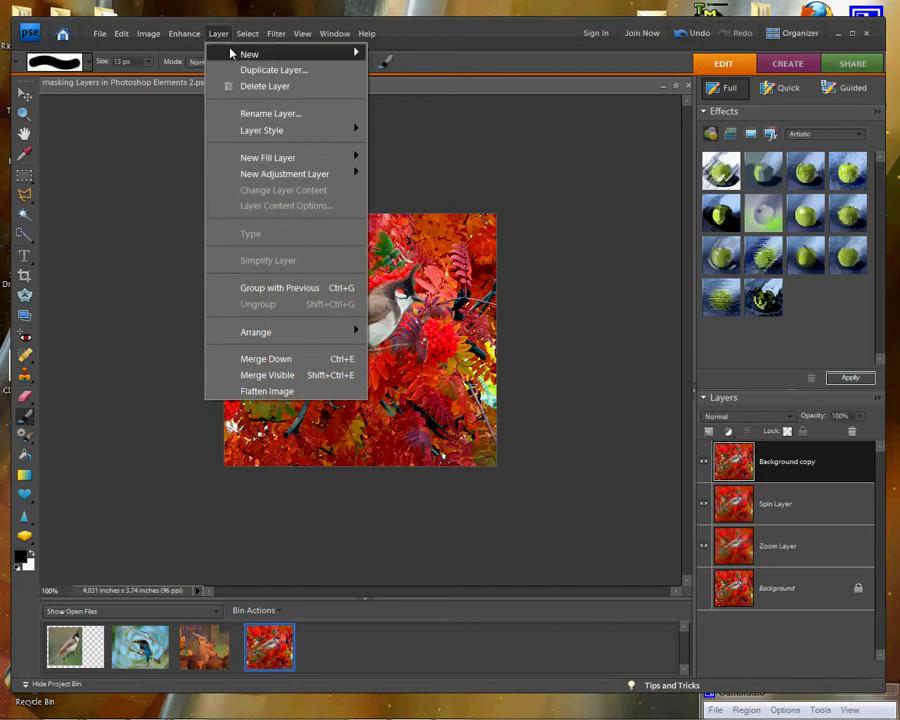
mouse_move(300, 54)
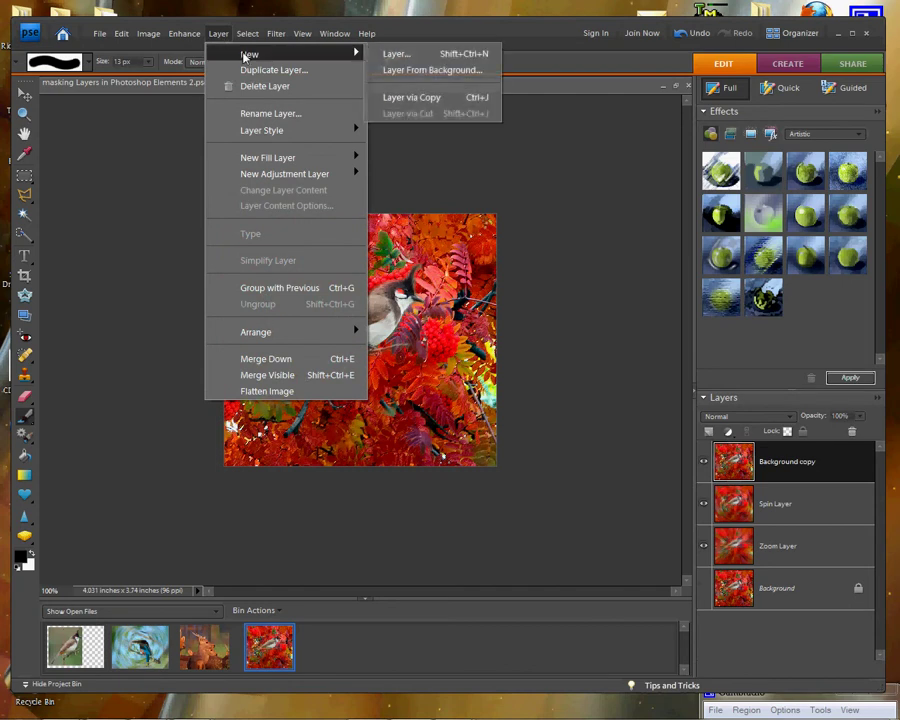
left_click(397, 54)
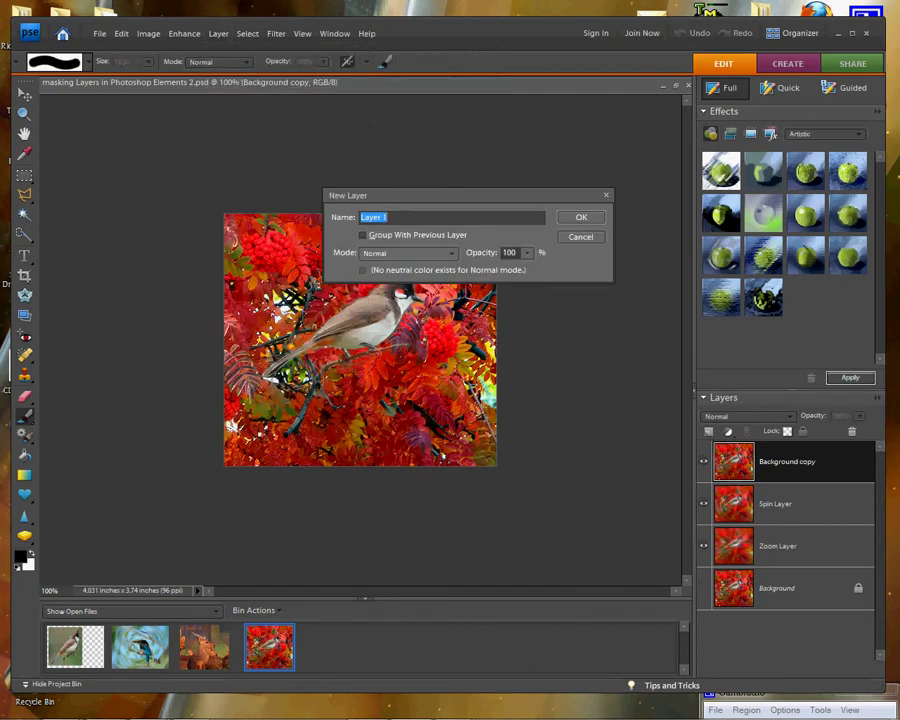
left_click(363, 236)
type("Adjustable")
left_click(586, 222)
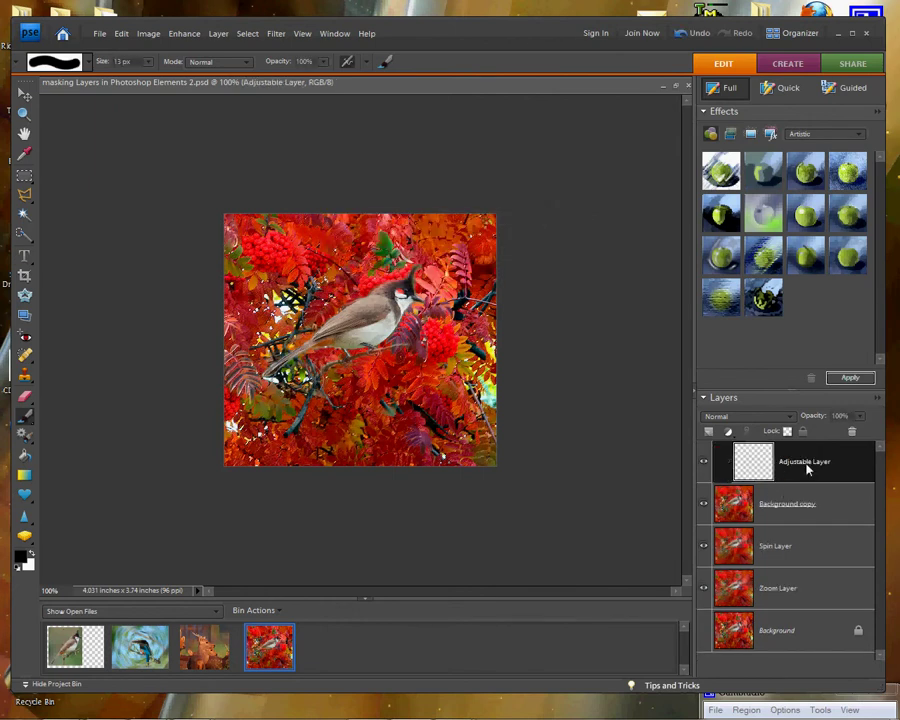
Move the Adjustable Layer directly below Background copy and group Background copy with it as a clipping mask.
left_click_drag(808, 470, 804, 514)
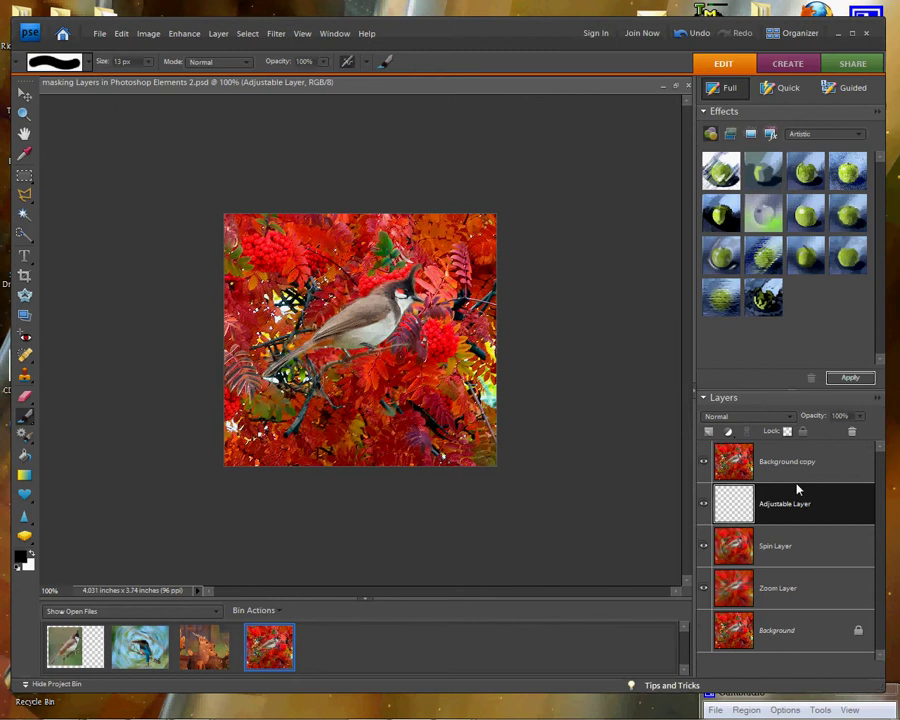
key("ctrl+g")
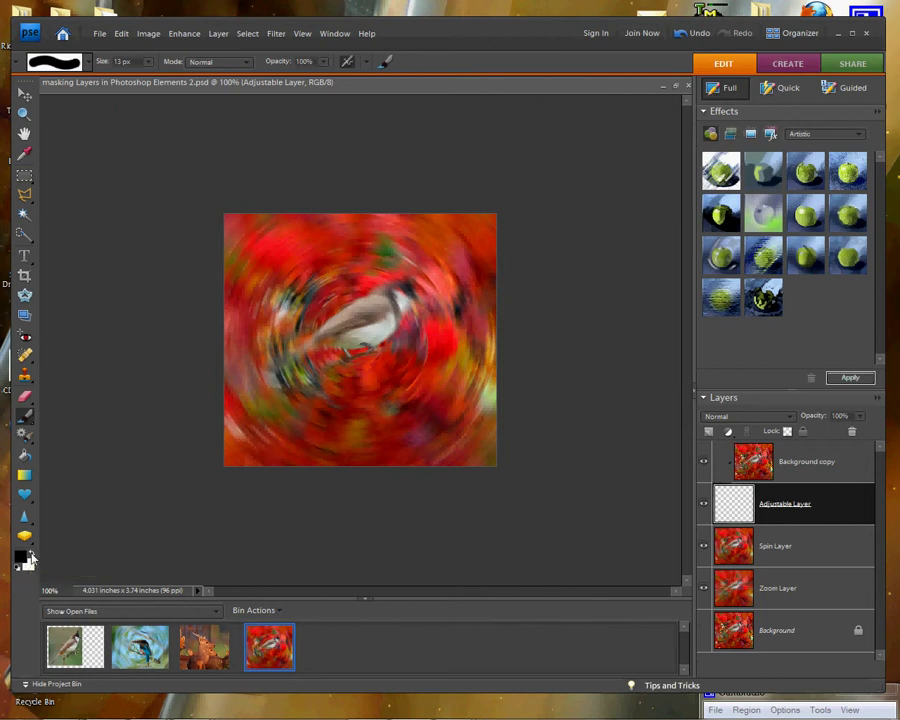
Check the foreground and background colours' RGB values and swap the two colours back and forth, ending with black in the foreground.
left_click(31, 556)
left_click(31, 556)
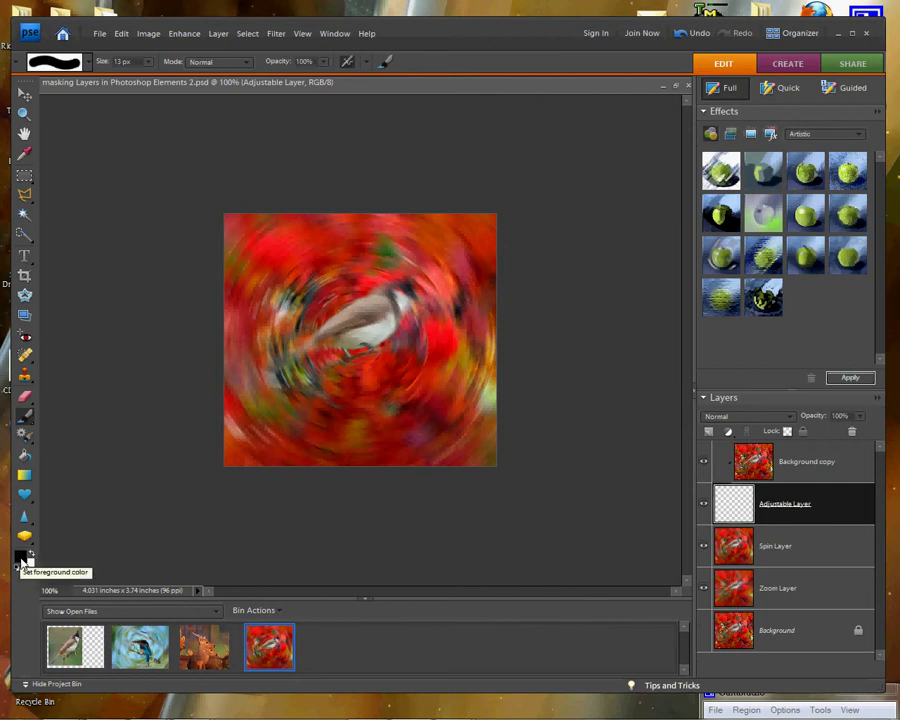
left_click(21, 563)
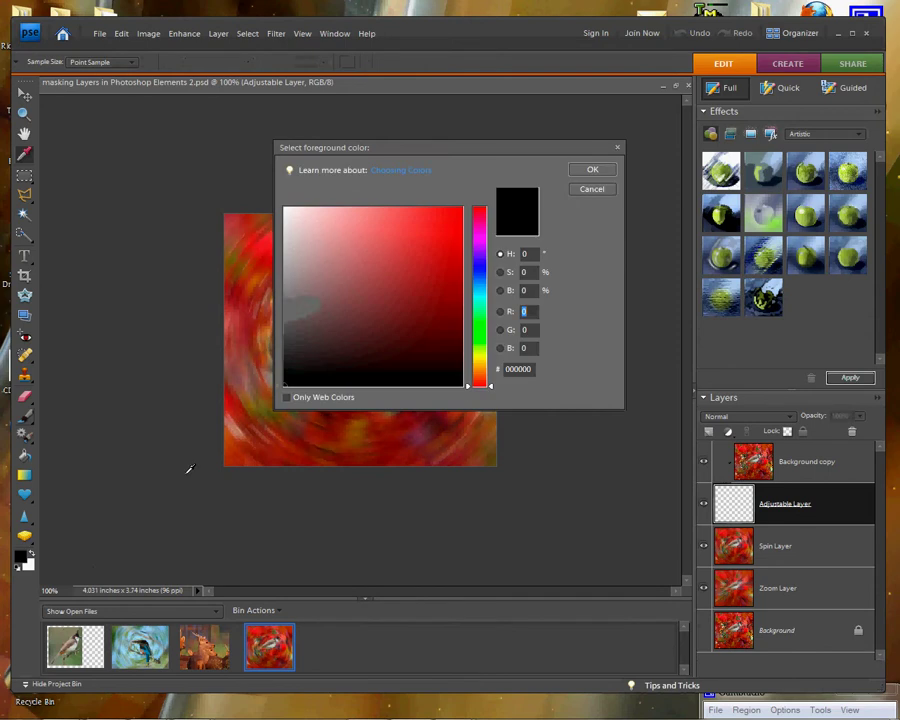
left_click(527, 312)
left_click(593, 170)
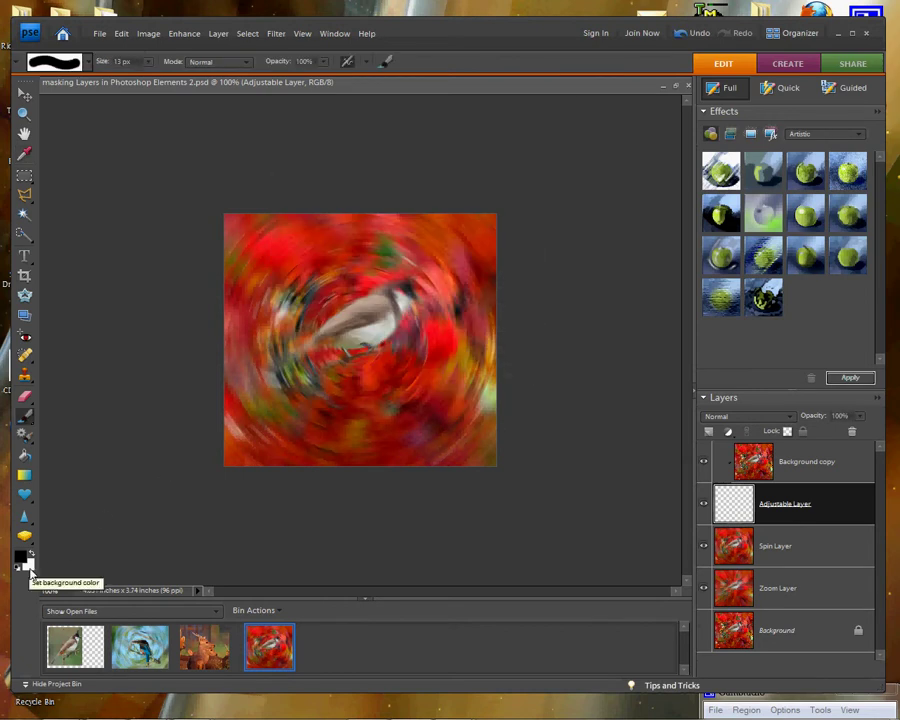
left_click(30, 570)
left_click(538, 312)
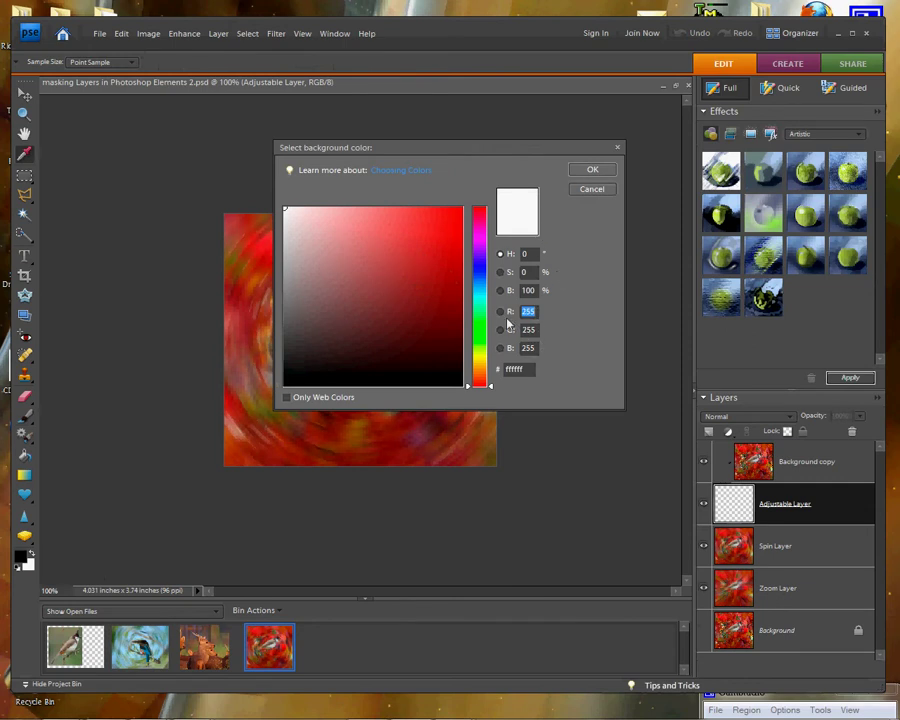
left_click(594, 172)
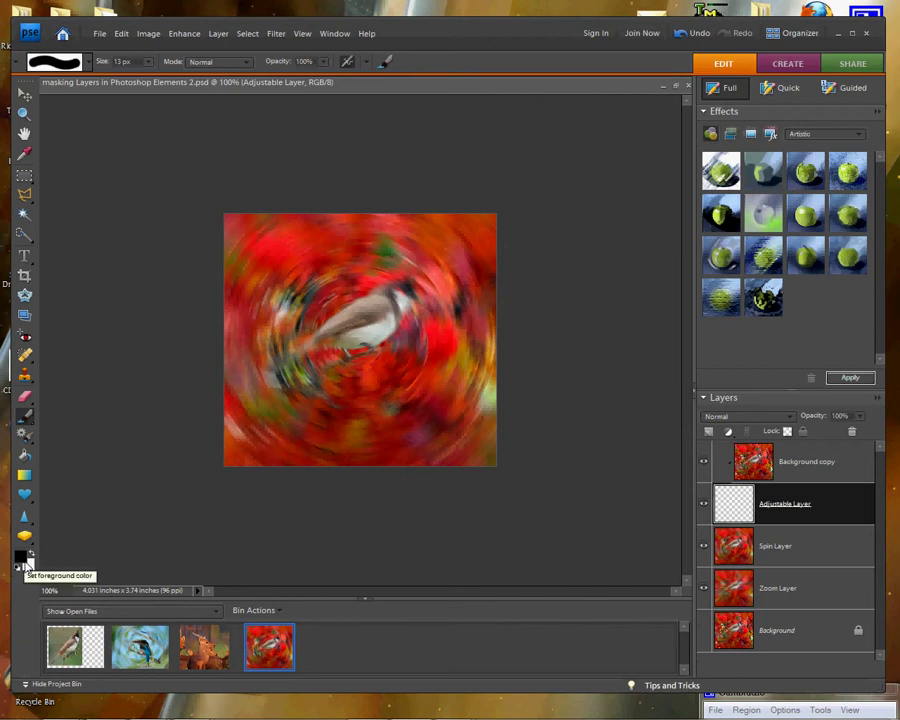
left_click(30, 556)
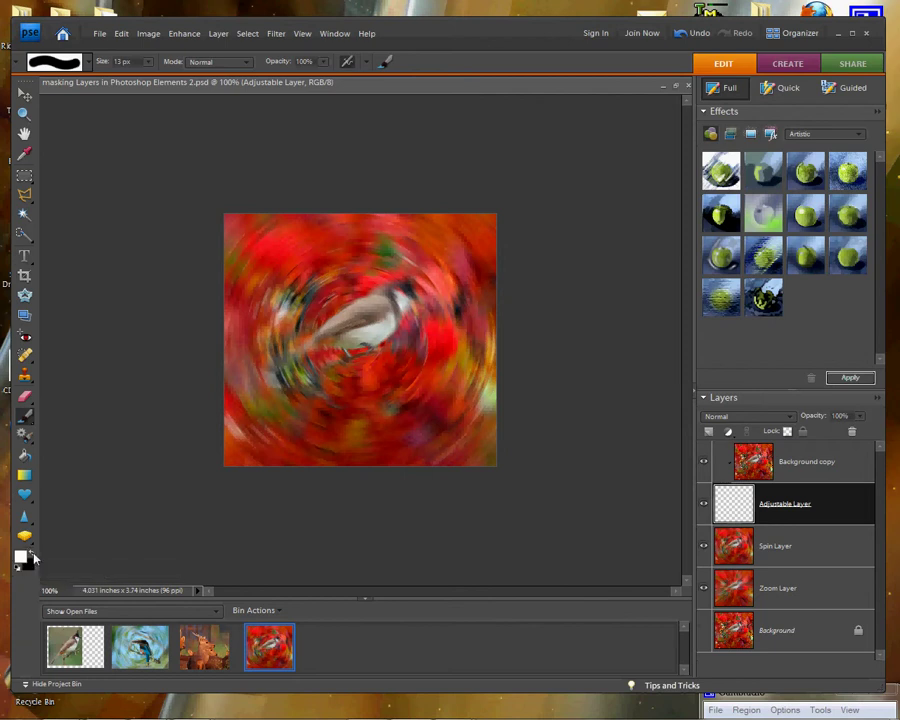
left_click(30, 556)
Choose the hard round 13 px brush from the Default Brushes set for painting on the Adjustable Layer.
left_click(88, 62)
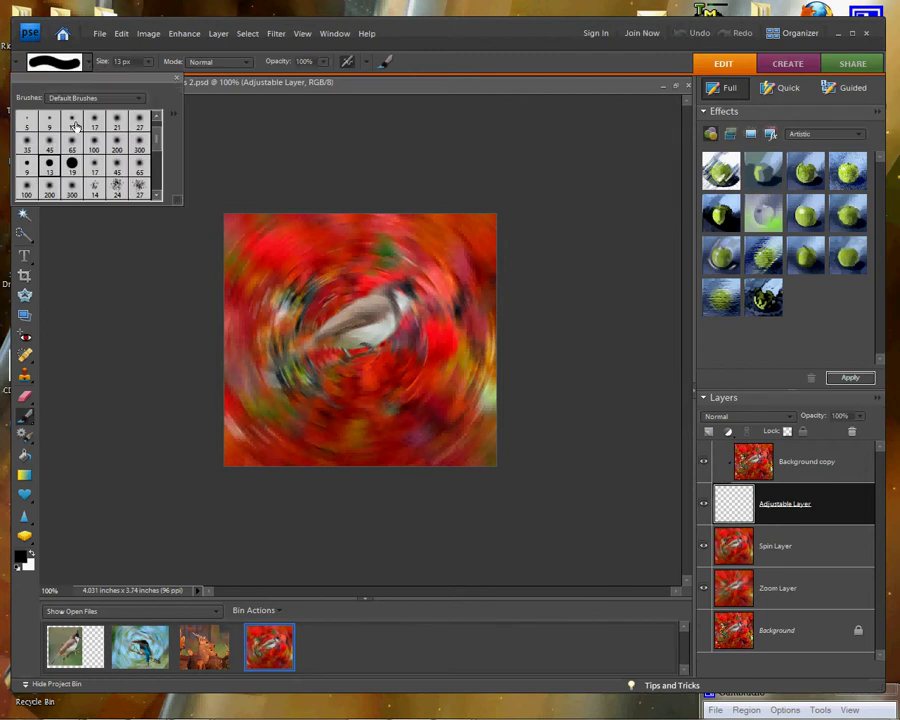
left_click(135, 99)
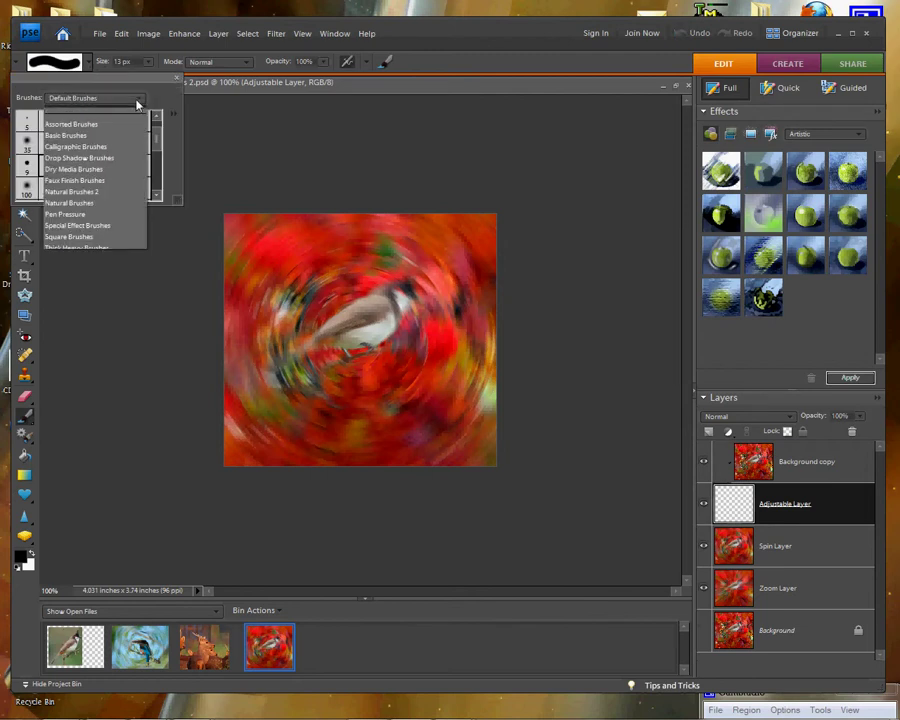
left_click(70, 111)
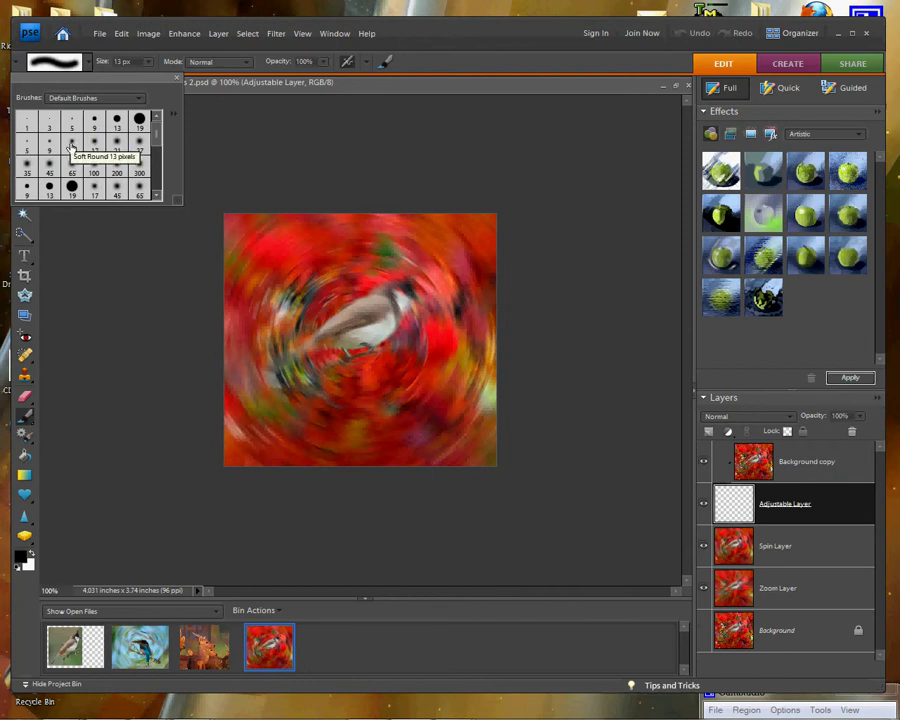
left_click(117, 121)
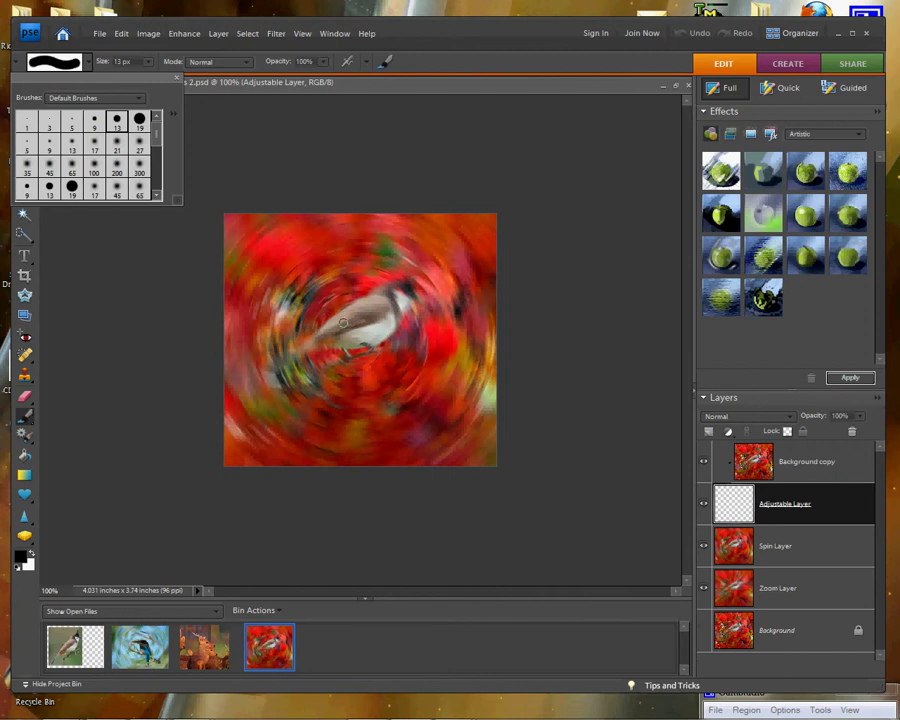
left_click(178, 79)
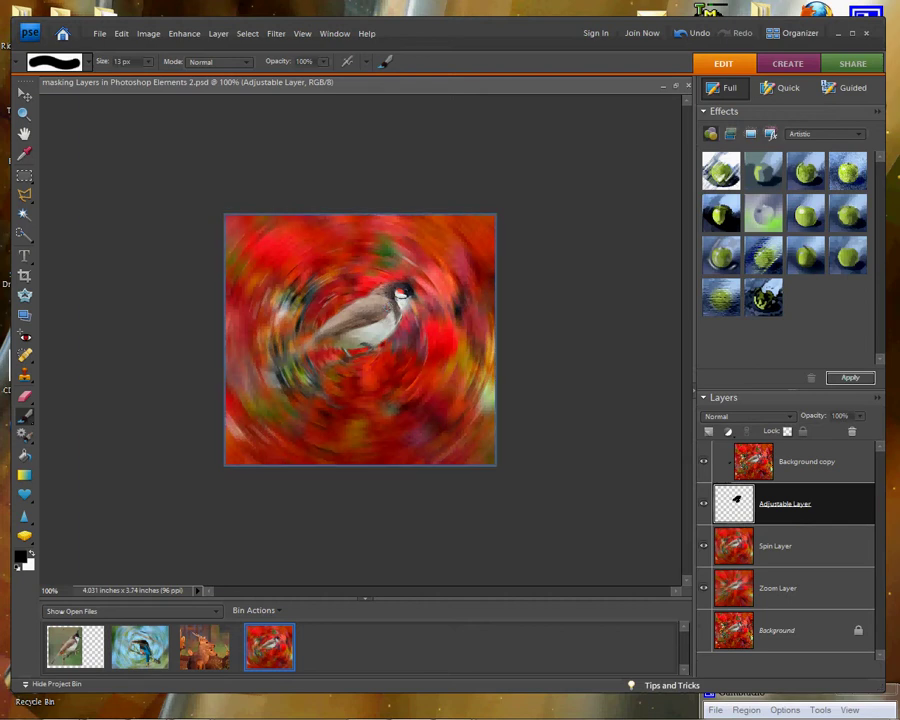
Paint in black on the Adjustable Layer over the bird's back, wing and belly to reveal the sharp body, undoing and repainting the stroke.
key("ctrl+equal")
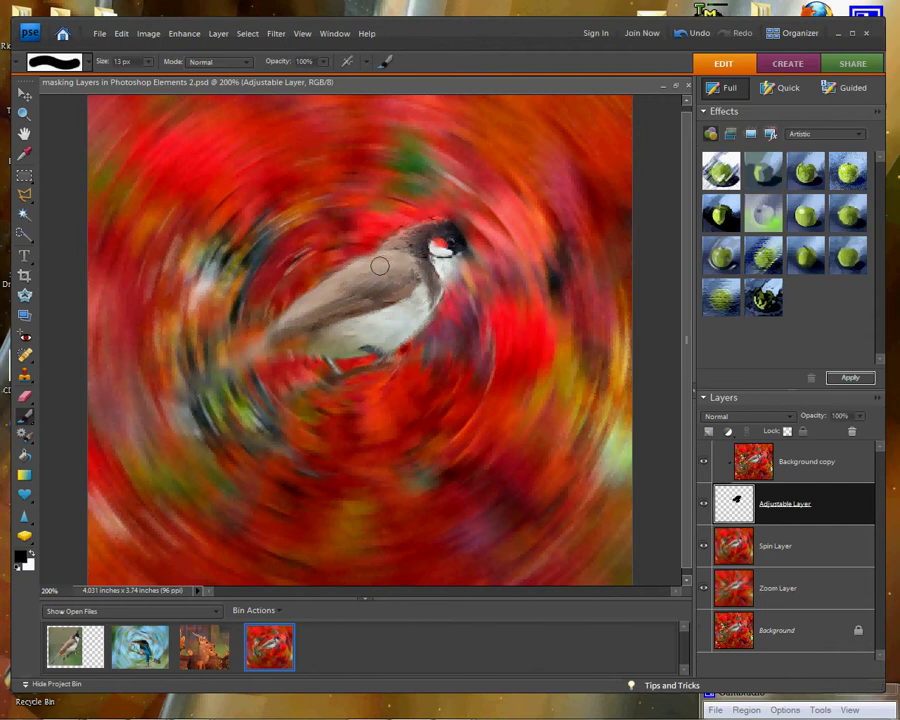
mouse_move(380, 265)
left_mouse_down()
mouse_move(318, 292)
mouse_move(285, 337)
left_mouse_up()
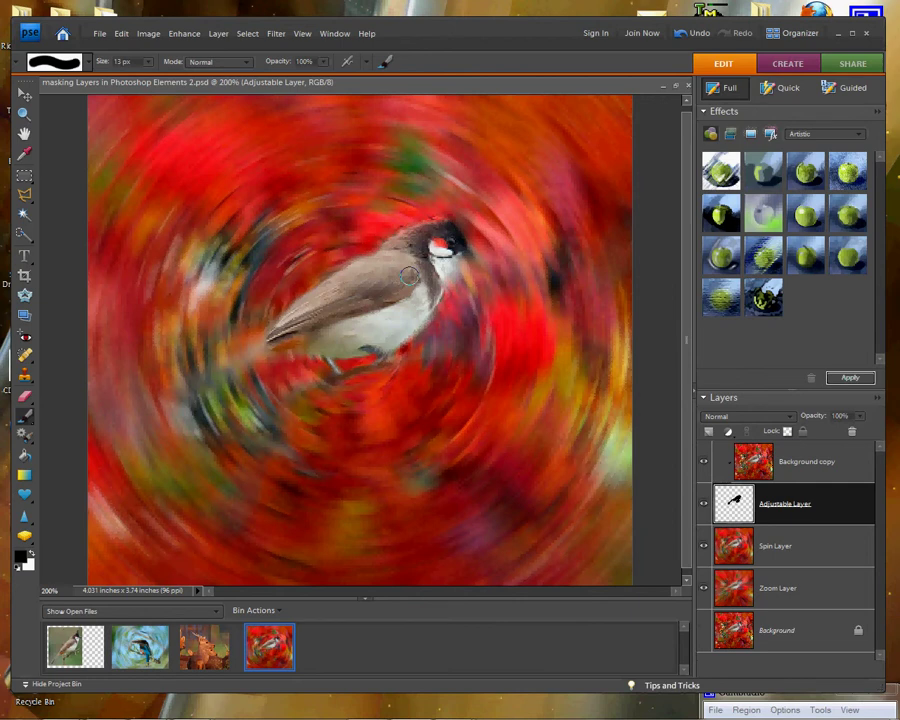
key("ctrl+a")
mouse_move(409, 275)
left_mouse_down()
mouse_move(300, 325)
mouse_move(401, 288)
left_mouse_up()
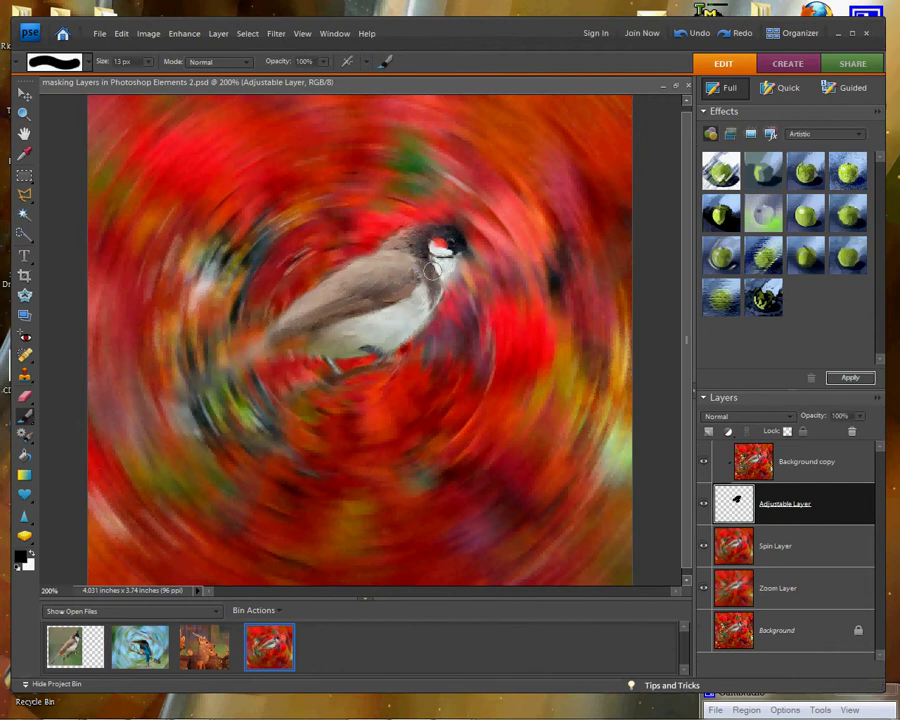
left_click_drag(326, 315, 289, 316)
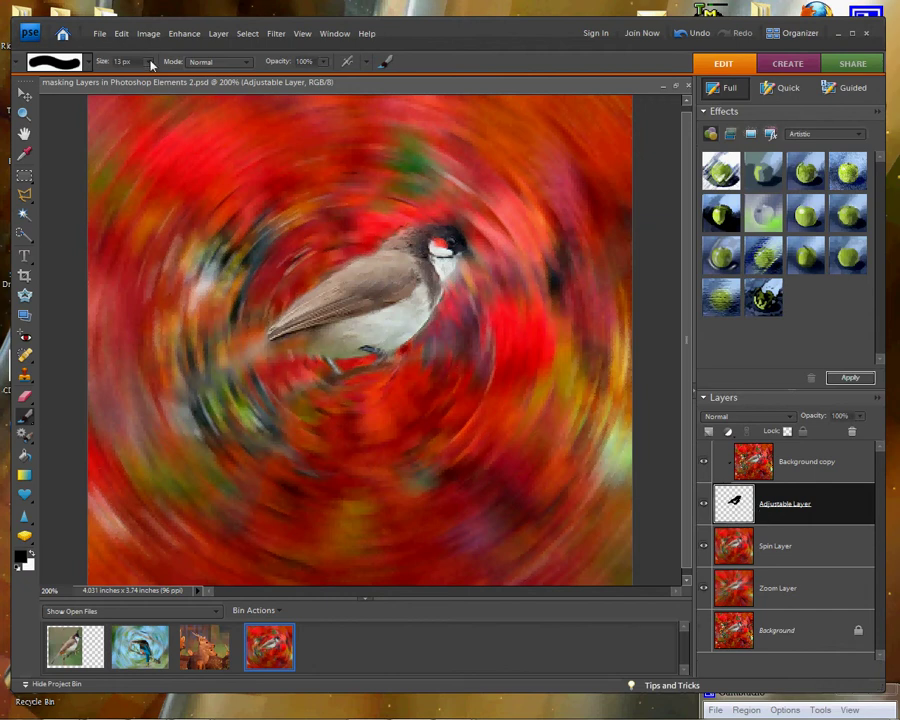
Reduce the brush size to 8 px and paint over the bird's tail, feet, beak and crest on the Adjustable Layer.
key("bracketleft")
key("bracketleft")
key("bracketleft")
key("bracketleft")
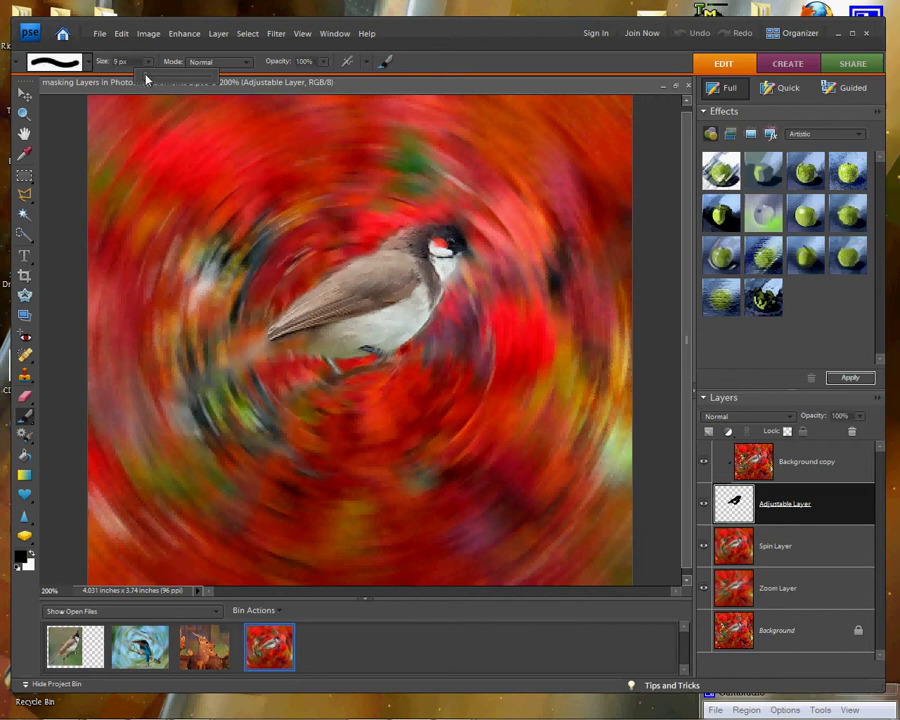
left_click(149, 68)
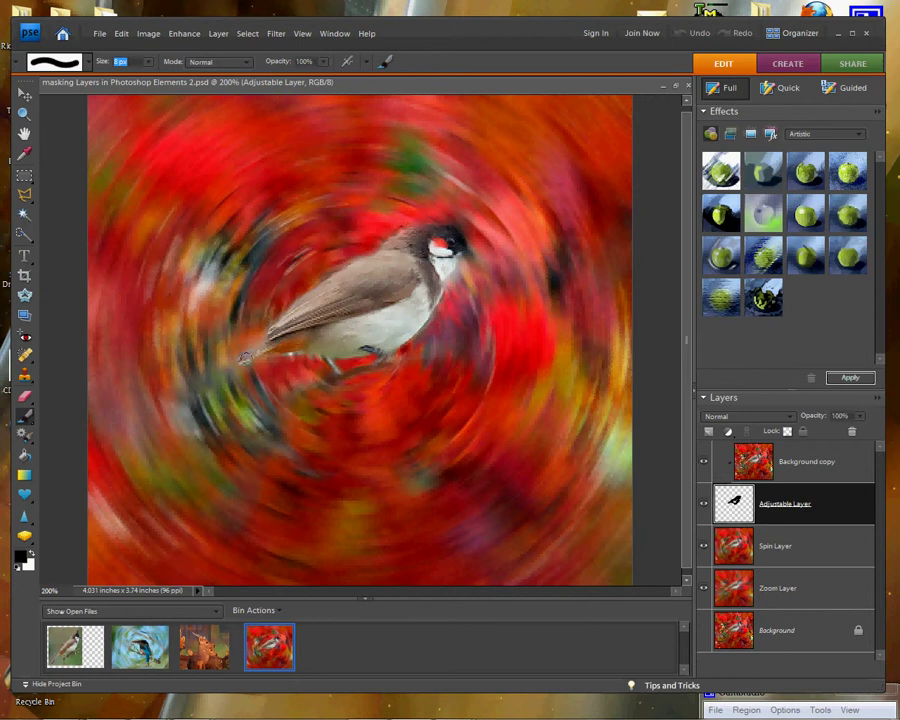
left_click(245, 356)
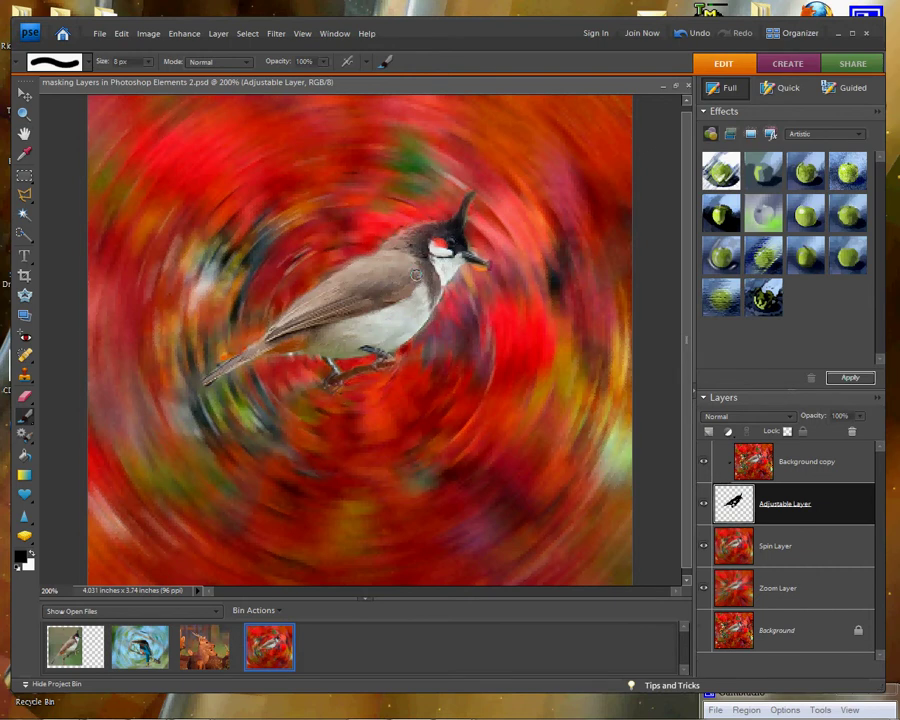
Hide the Spin Layer to show the zoom blur behind the sharp bird.
key("ctrl+minus")
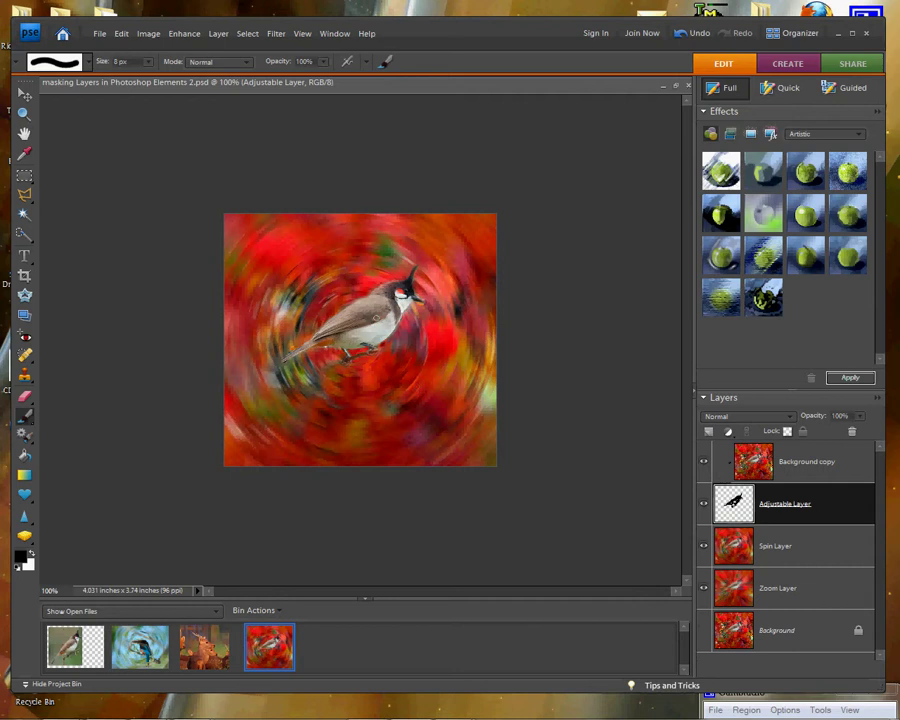
left_click(703, 547)
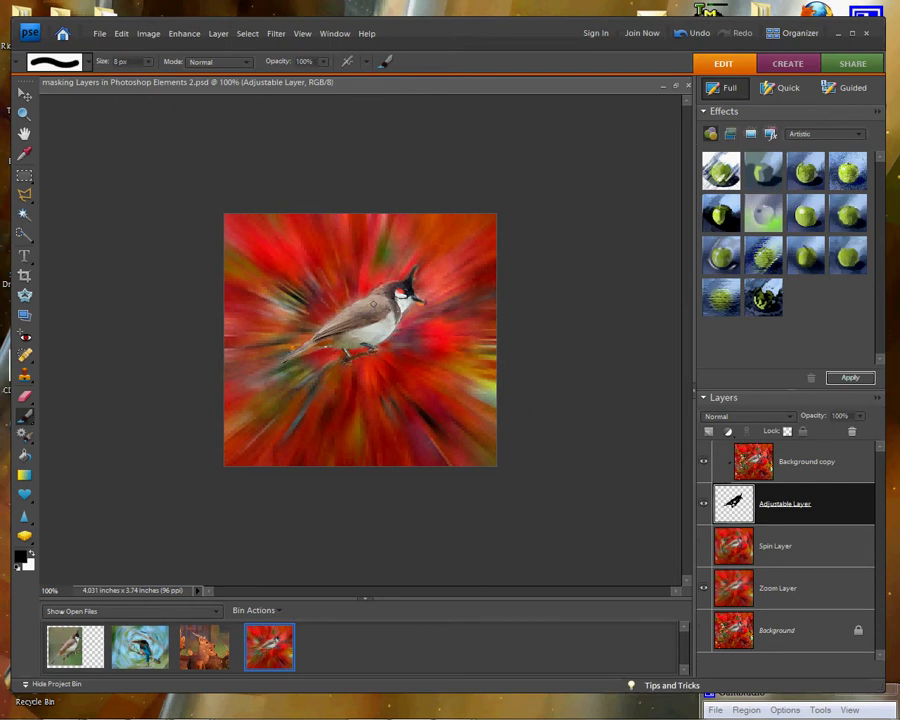
right_click(813, 517)
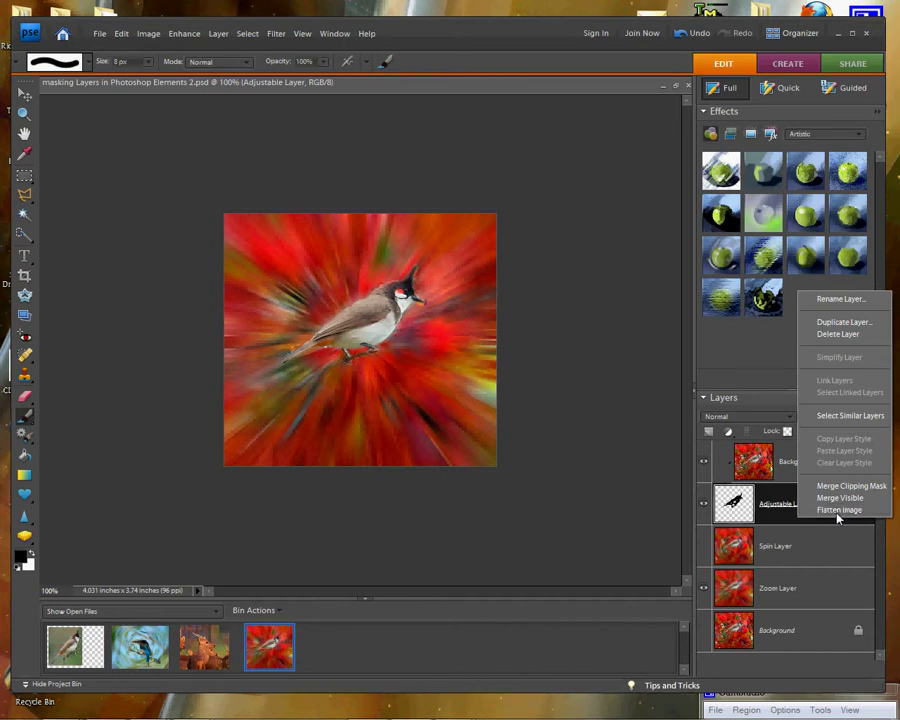
left_click(838, 510)
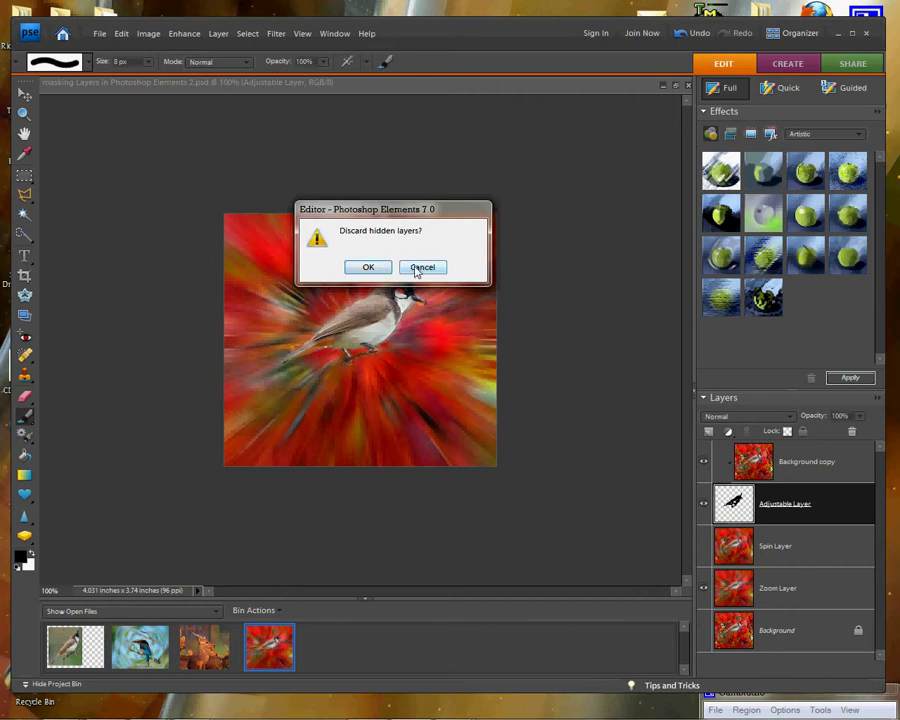
left_click(415, 267)
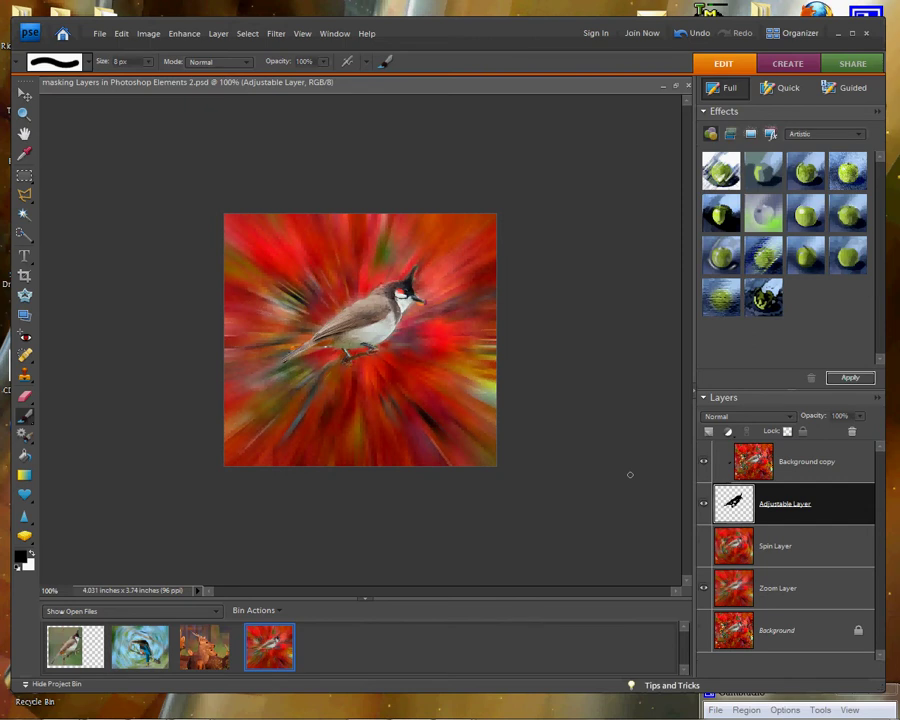
left_click(818, 699)
left_click_drag(818, 699, 803, 628)
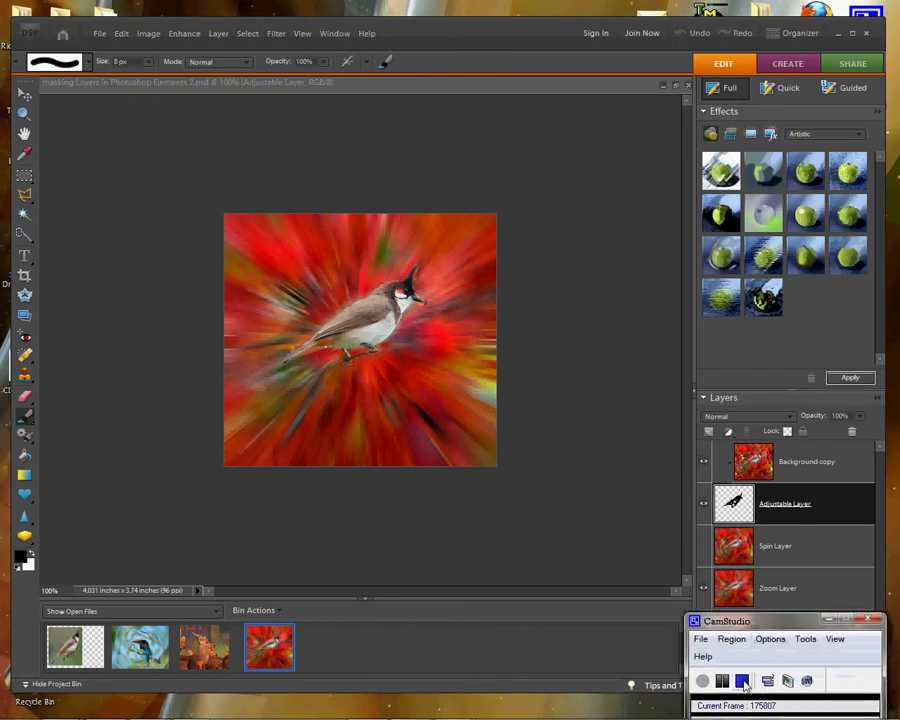